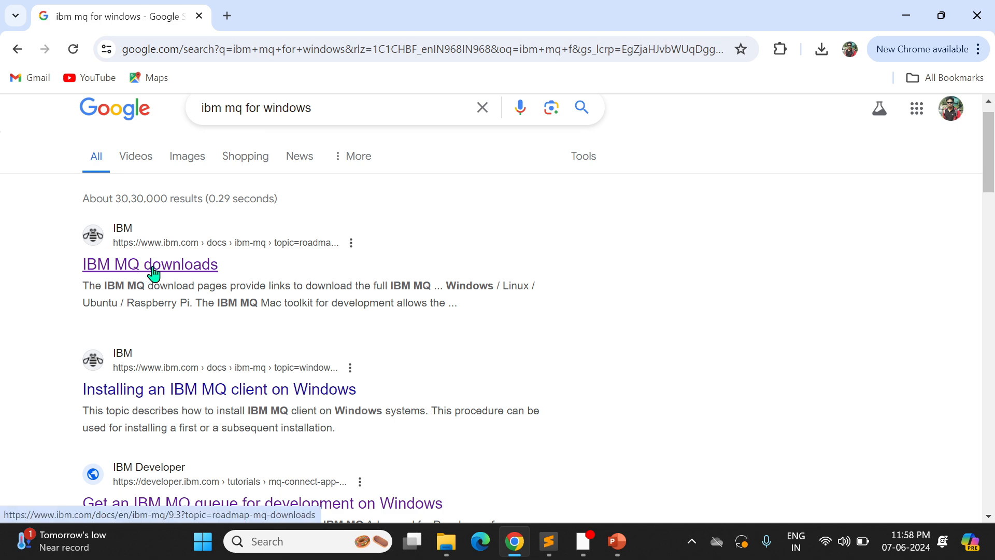
# - Open the IBM MQ downloads search result in a new tab and skim the page
pyautogui.middleClick(153, 272)
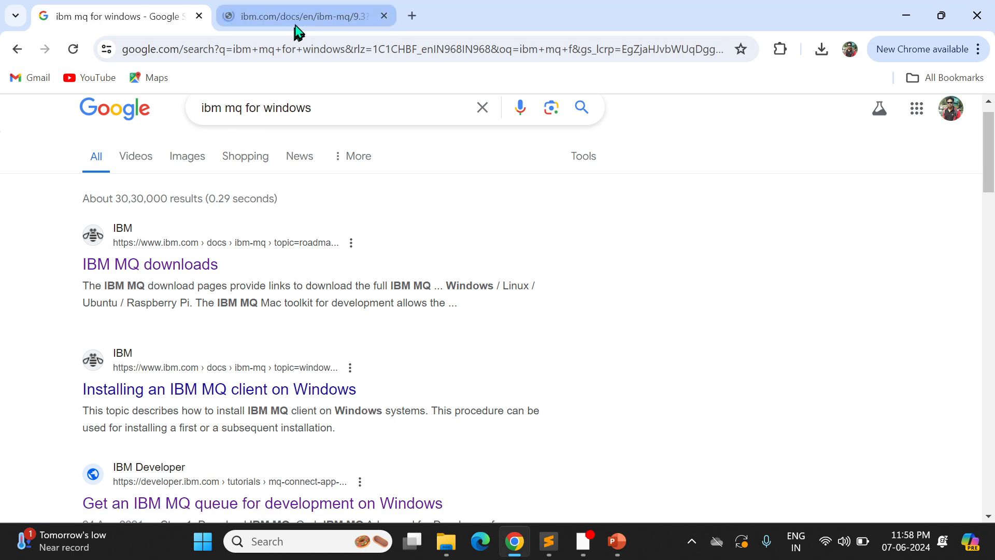
pyautogui.click(300, 20)
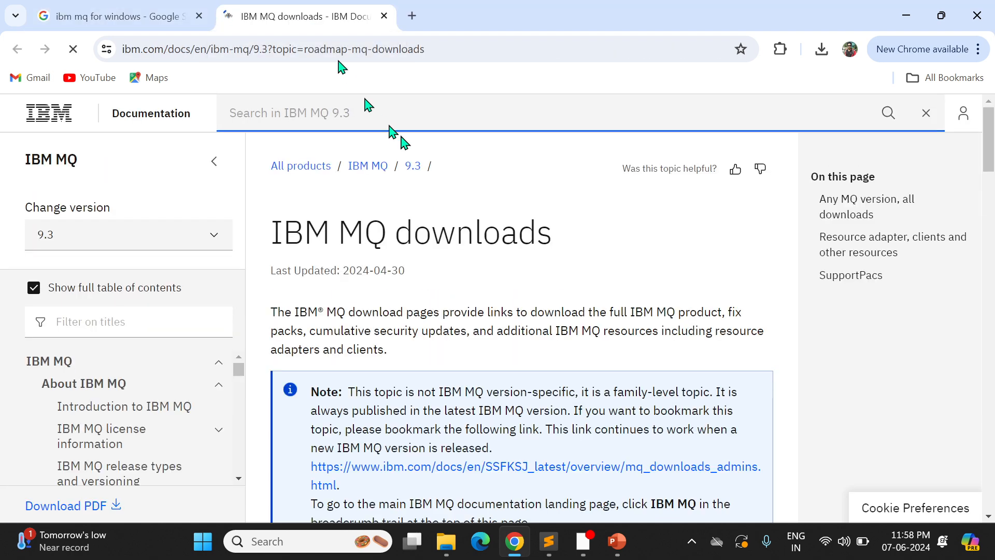
pyautogui.scroll(-5, 429, 206)
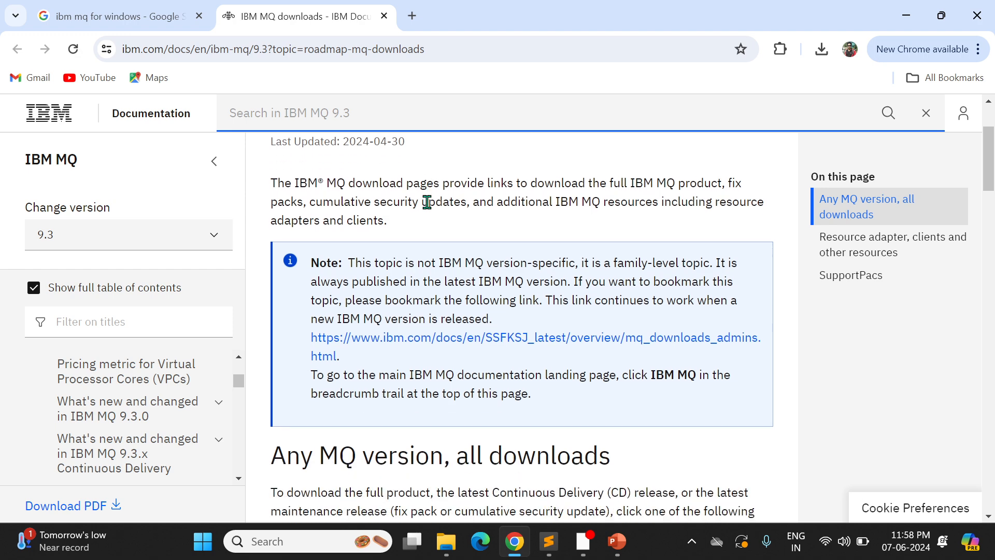
pyautogui.scroll(-5, 422, 199)
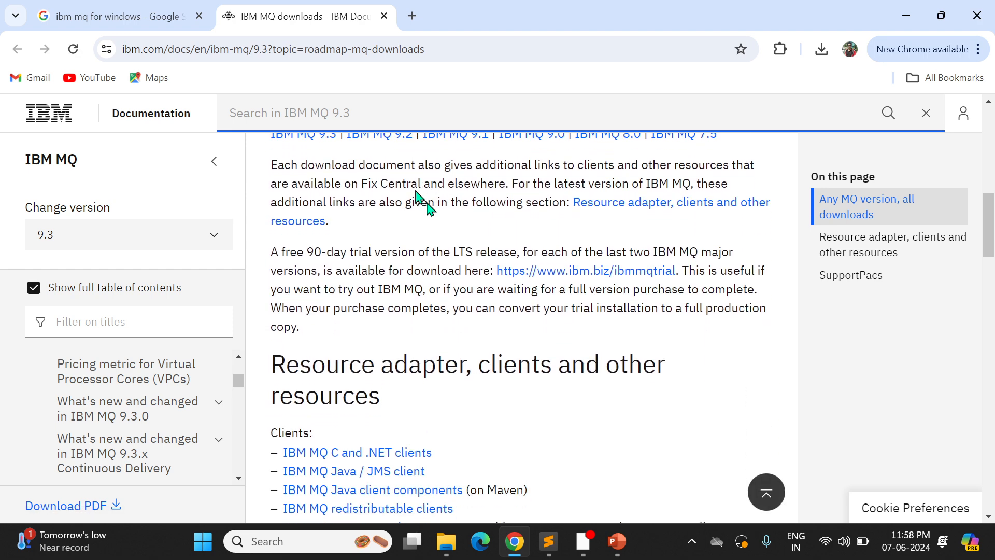
pyautogui.scroll(10, 427, 202)
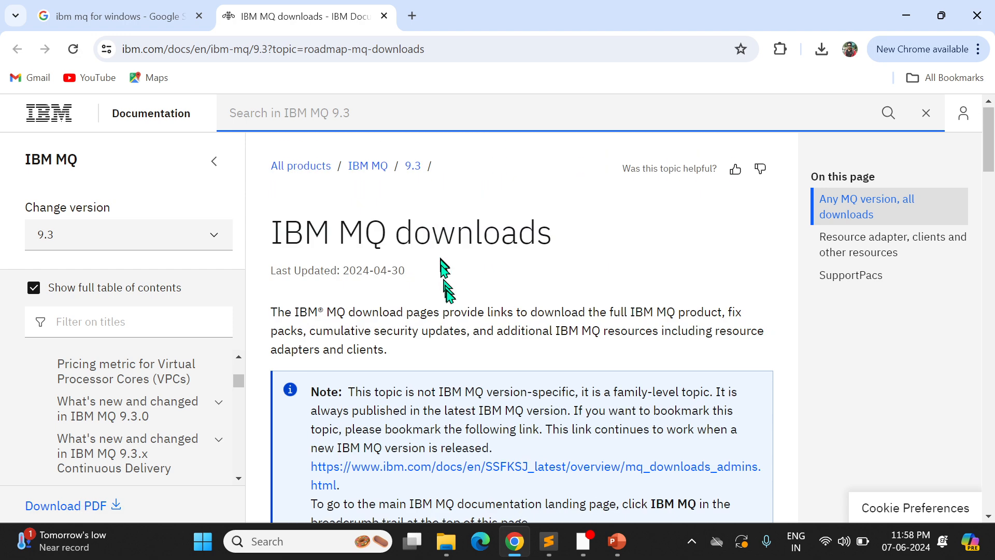
# - Open the Windows download link for IBM MQ Advanced for Developers under the Development section of the IBM MQ downloads page
pyautogui.scroll(-1, 446, 295)
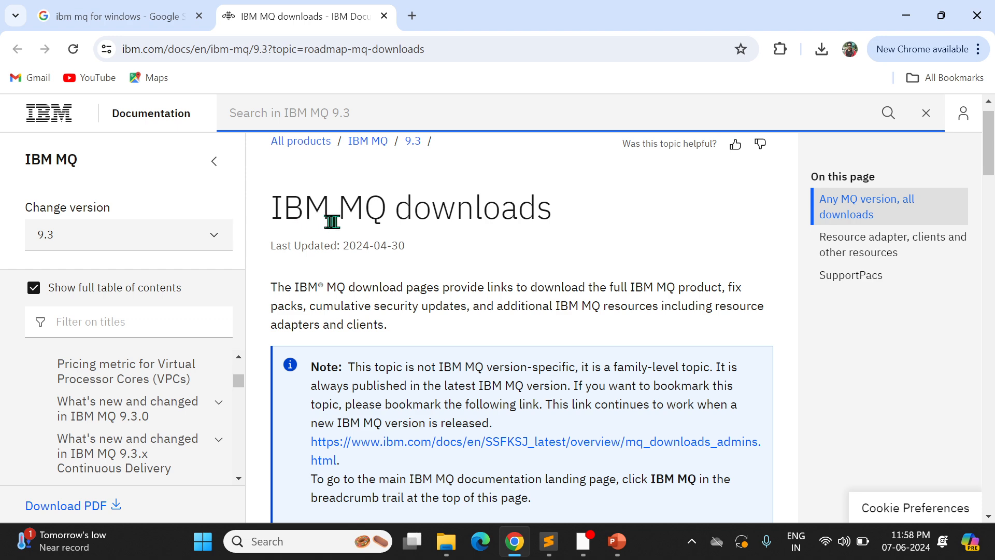
pyautogui.scroll(-6, 493, 311)
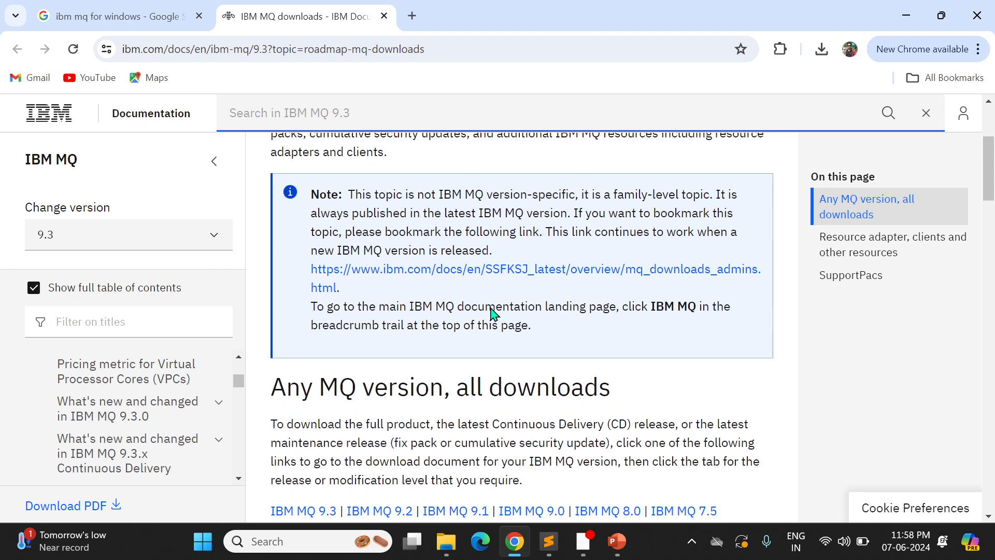
pyautogui.scroll(-3, 490, 309)
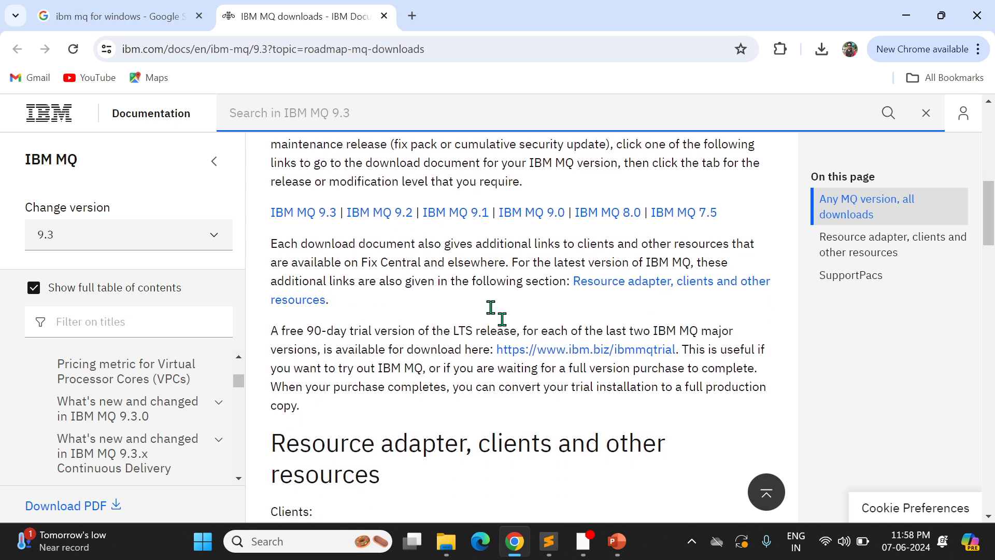
pyautogui.scroll(-9, 490, 309)
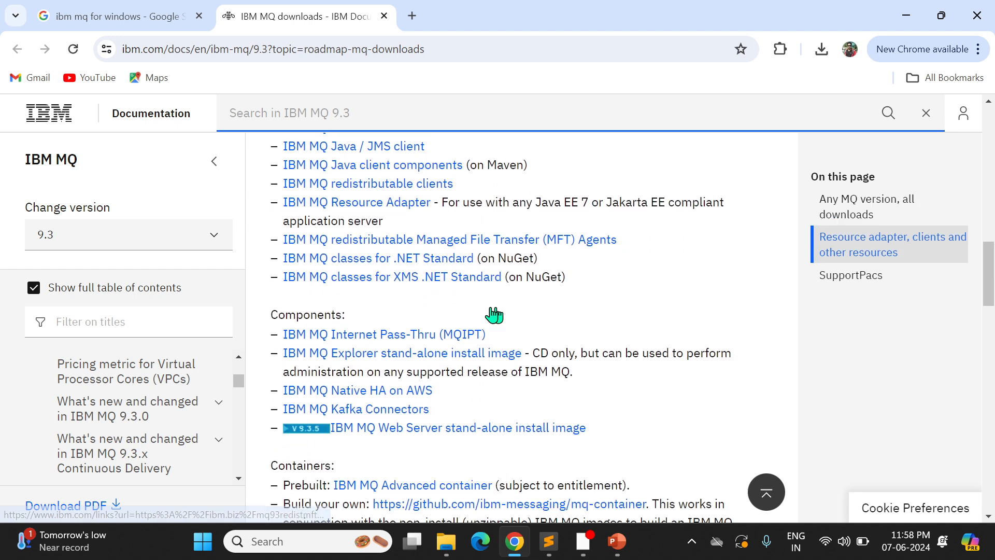
pyautogui.scroll(-11, 491, 312)
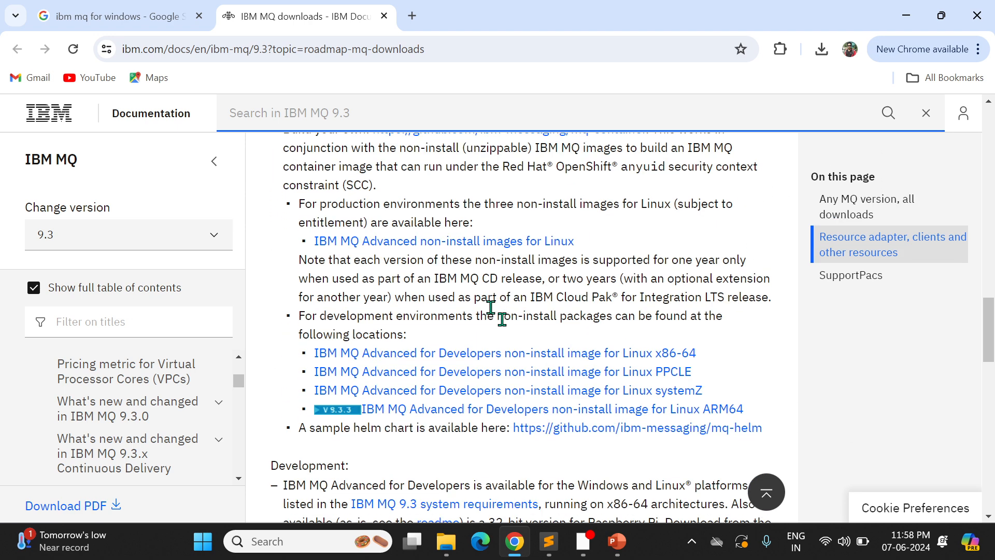
pyautogui.scroll(-1, 488, 306)
pyautogui.doubleClick(310, 279)
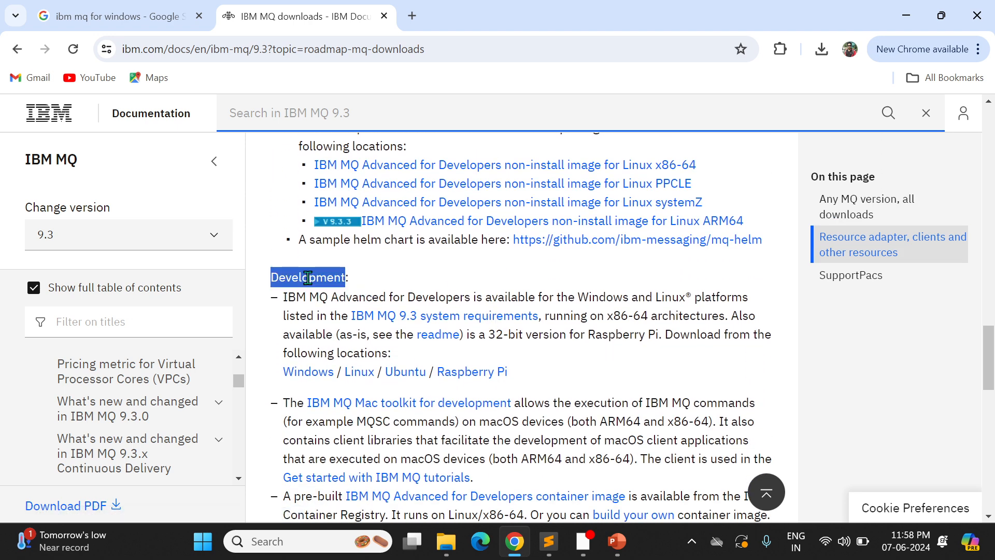
pyautogui.scroll(-1, 429, 293)
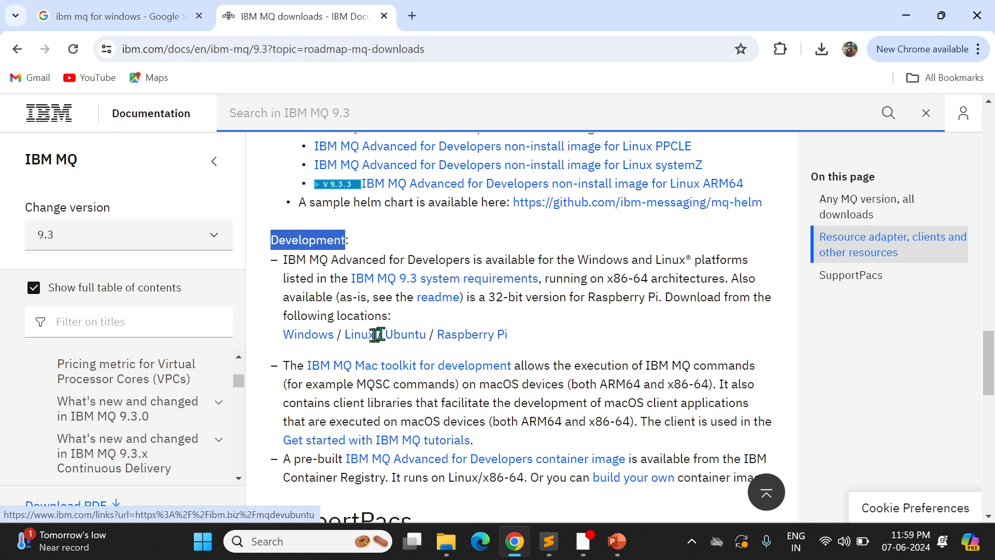
pyautogui.click(305, 336)
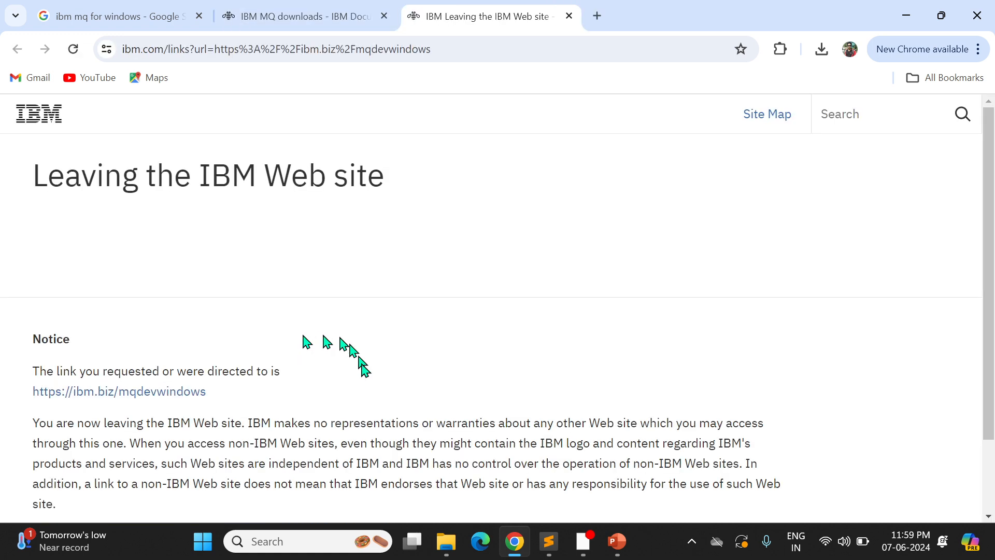
# - Continue past the "Leaving the IBM Web site" notice to the license information page
pyautogui.scroll(-3, 350, 358)
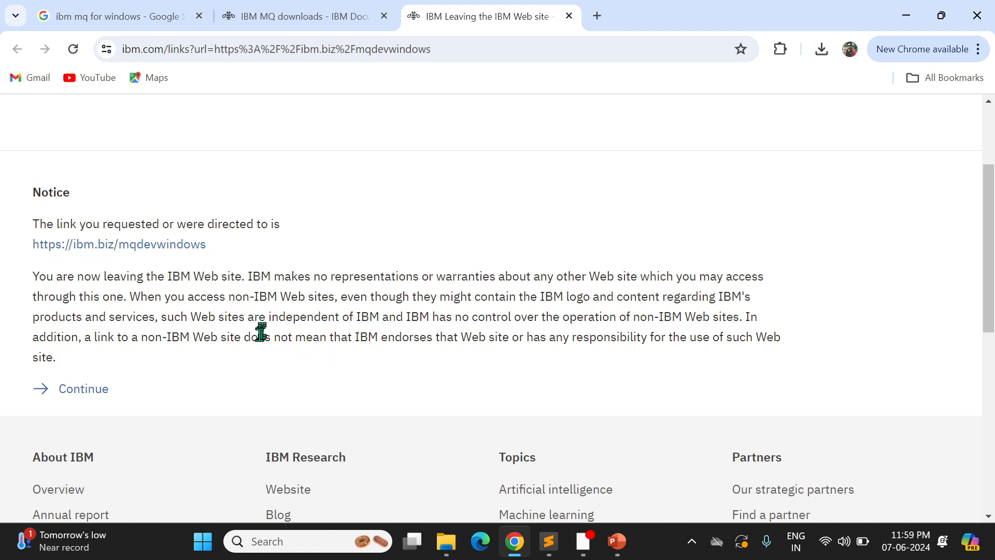
pyautogui.scroll(-1, 258, 334)
pyautogui.scroll(-1, 259, 334)
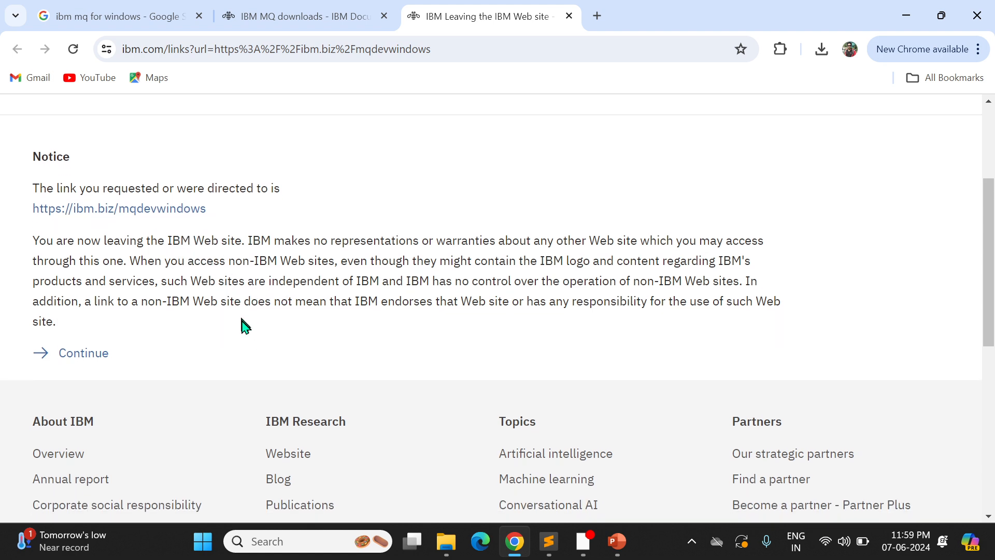
pyautogui.scroll(-1, 246, 327)
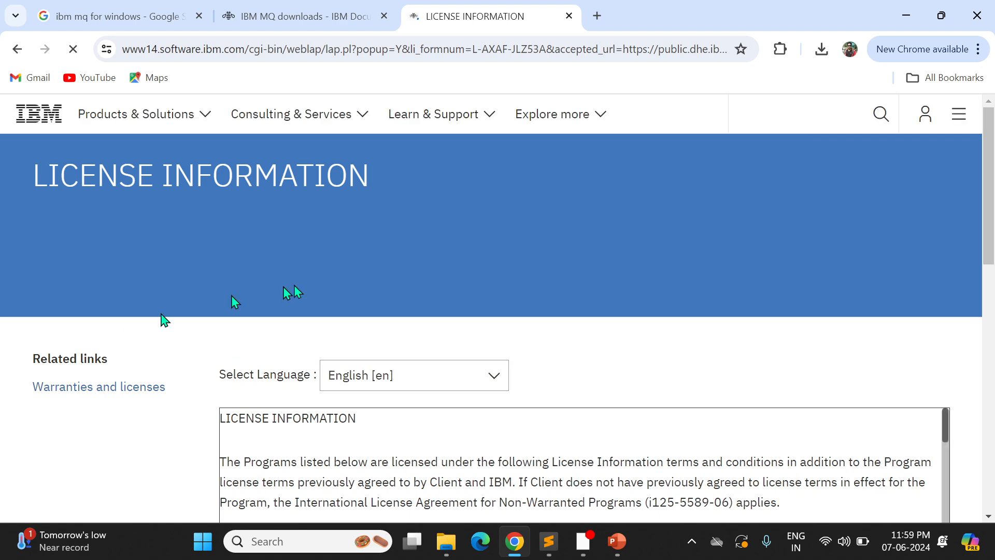
# - Agree to the license terms to download 9.3.5.0-IBM-MQ-Advanced-for-Developers-Win64.zip, and show the recent downloads
pyautogui.scroll(-3, 401, 303)
pyautogui.scroll(-3, 404, 308)
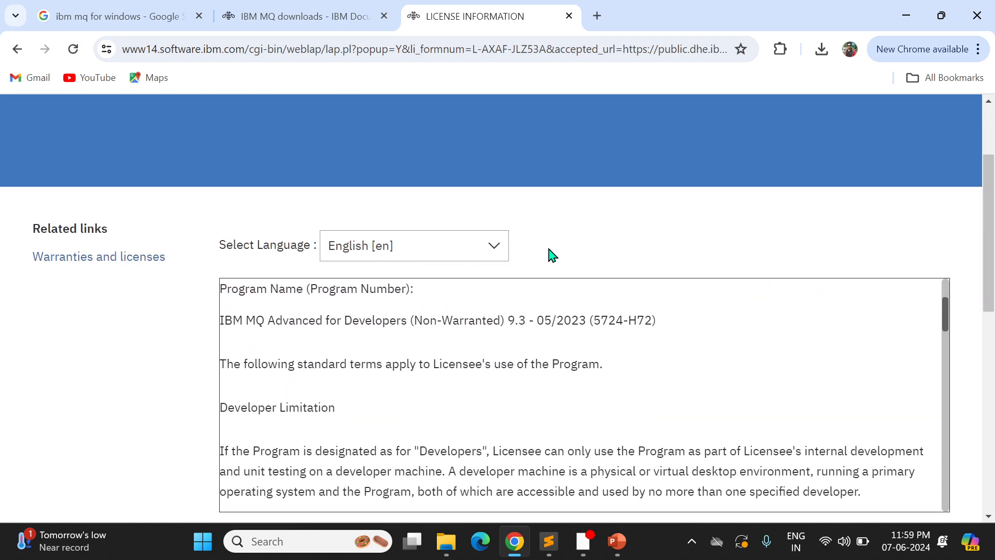
pyautogui.scroll(-3, 640, 303)
pyautogui.scroll(-3, 640, 303)
pyautogui.scroll(-9, 985, 266)
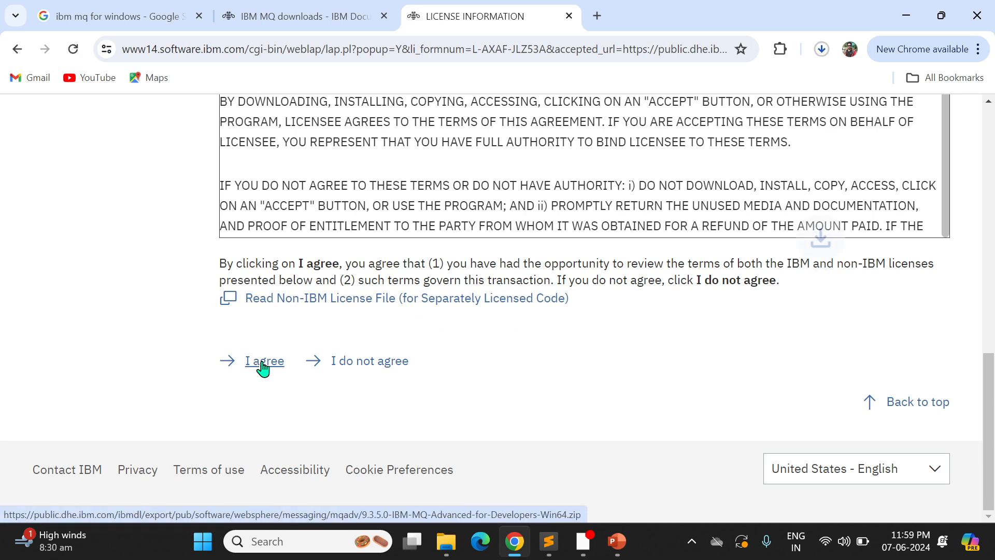
pyautogui.click(823, 50)
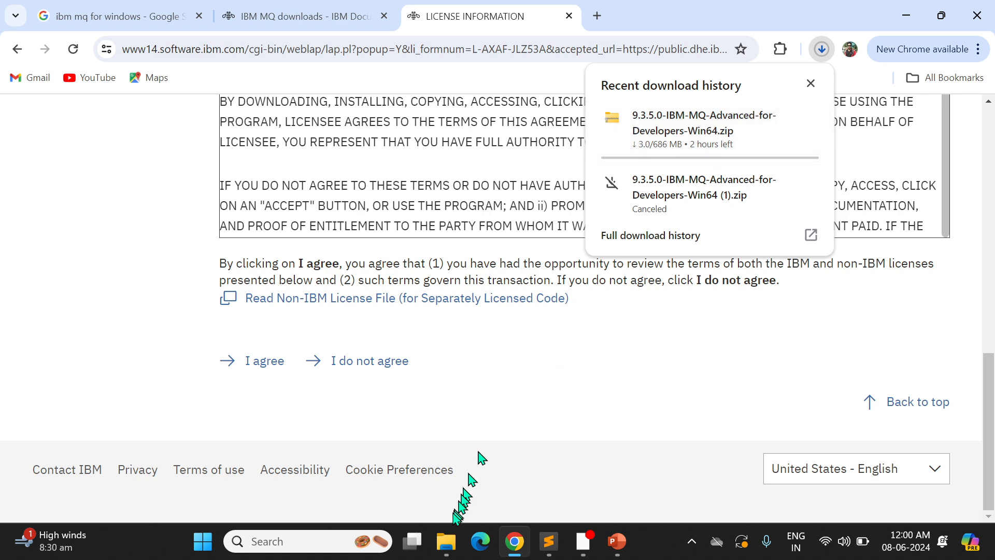
# - Switch to File Explorer, open the personal software folder on drive C: and select the 9.3.5.0-IBM-MQ-Advanced-for-Developers-Win64 folder
pyautogui.click(445, 541)
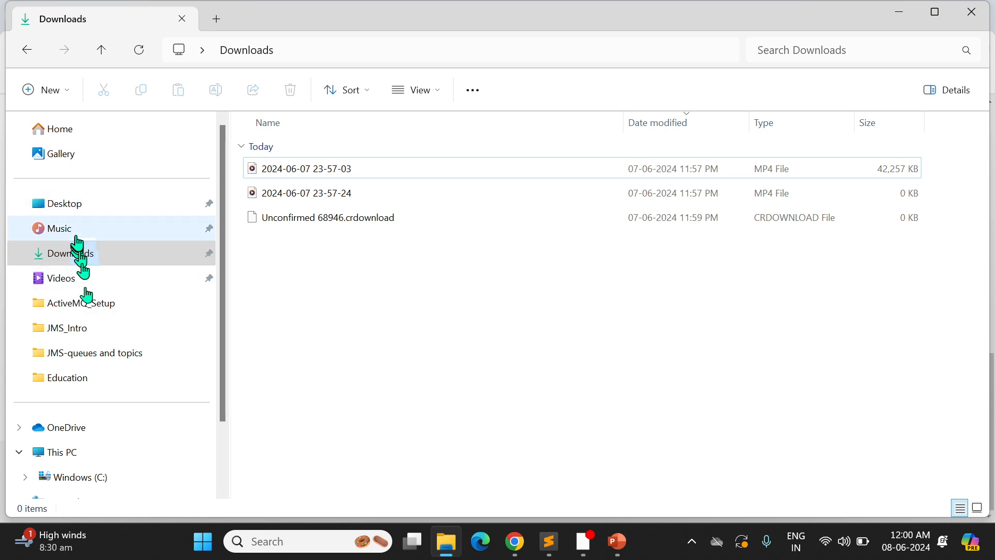
pyautogui.click(83, 483)
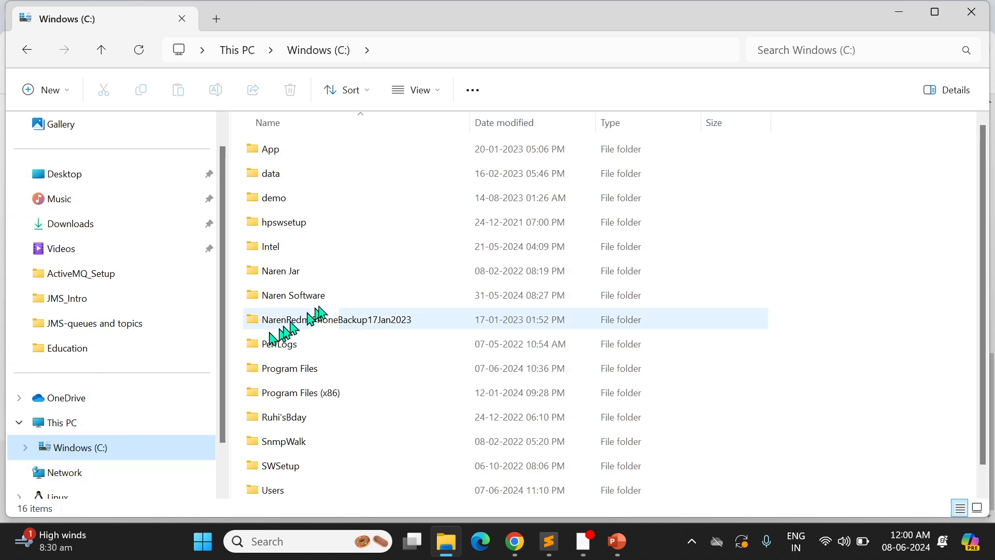
pyautogui.scroll(-1, 331, 324)
pyautogui.doubleClick(293, 274)
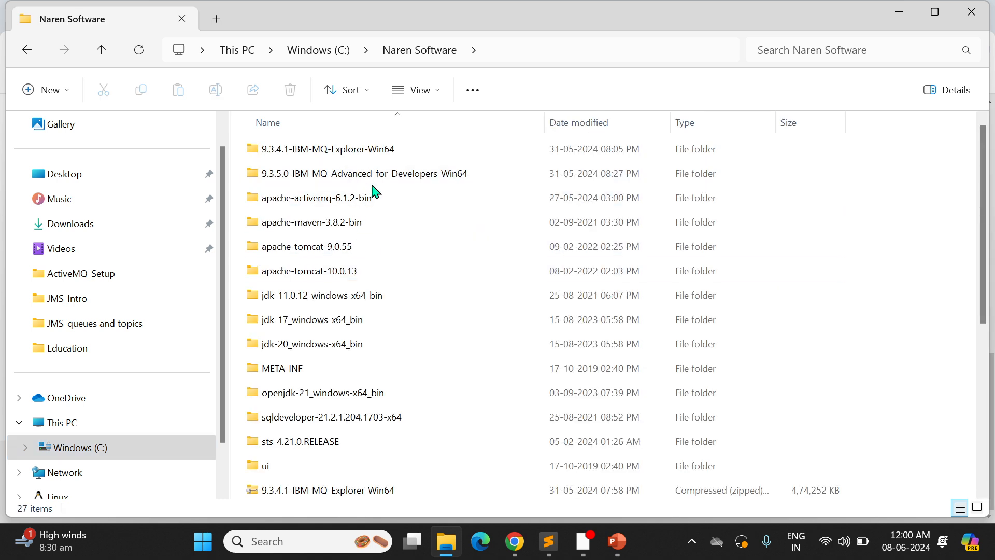
pyautogui.moveTo(352, 178); pyautogui.dragTo(287, 180)
# - Switch to Chrome and compare the zip in the download history with the selected extracted folder in File Explorer
pyautogui.click(515, 544)
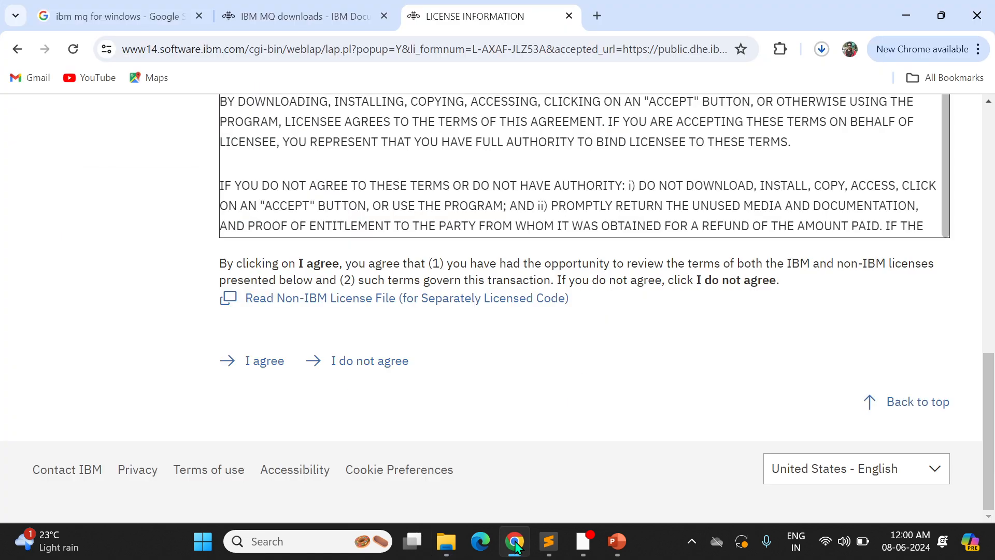
pyautogui.click(822, 49)
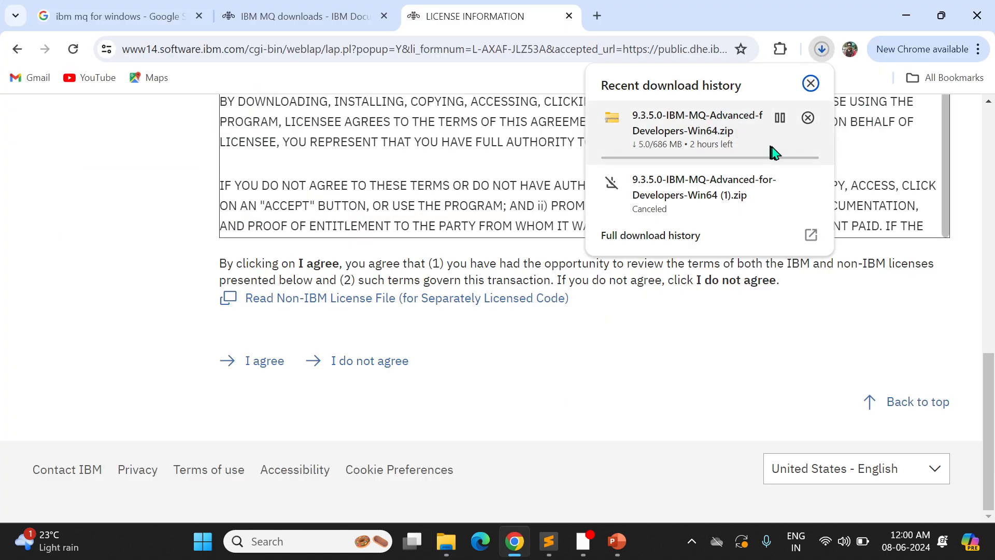
pyautogui.hotkey('alt', 'Tab')
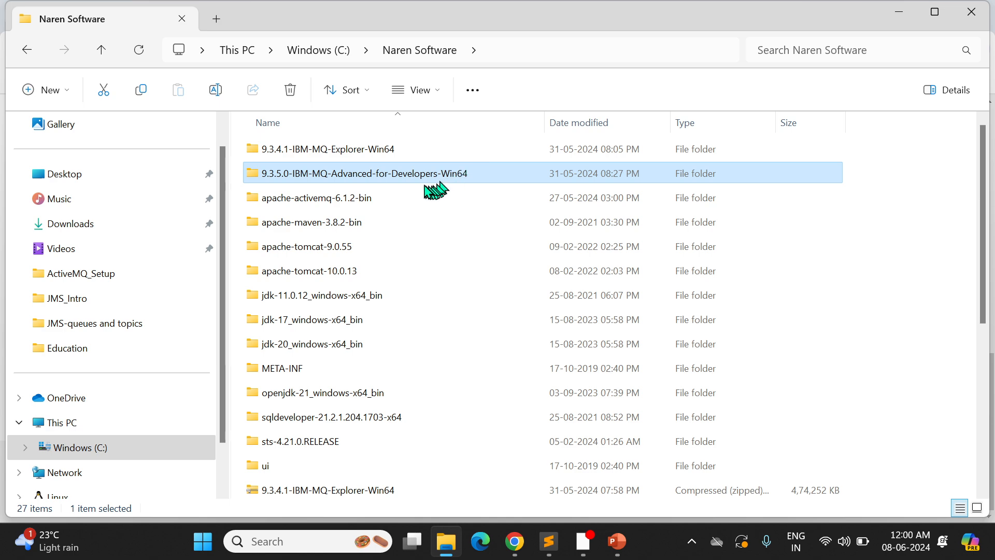
pyautogui.hotkey('alt', 'Tab')
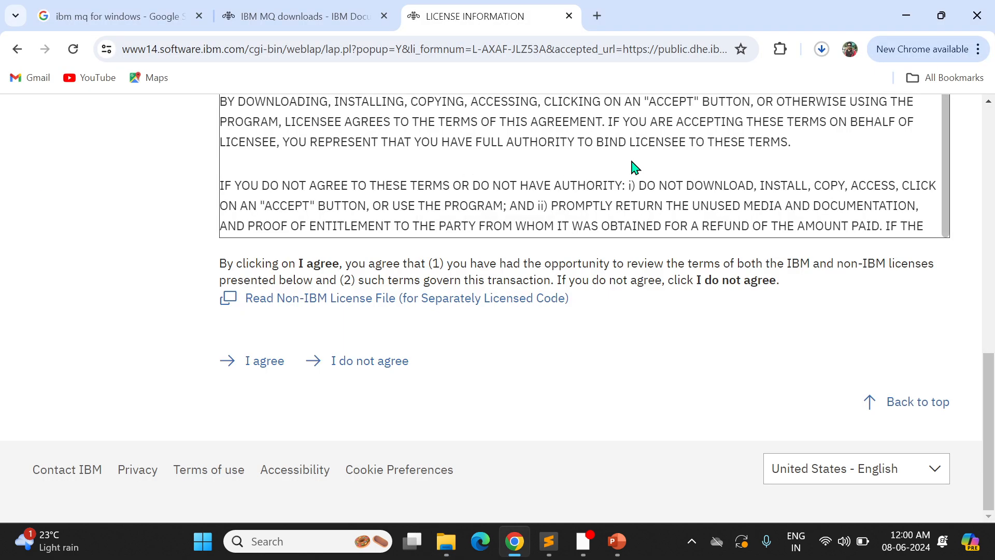
pyautogui.click(821, 48)
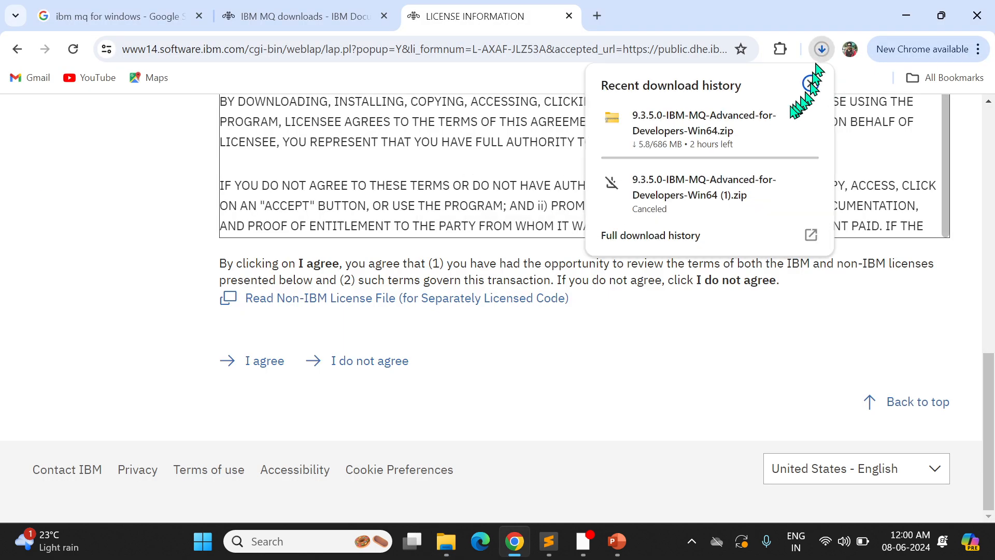
# - Return to File Explorer and open the 9.3.5.0-IBM-MQ-Advanced-for-Developers-Win64 folder
pyautogui.hotkey('alt', 'Tab')
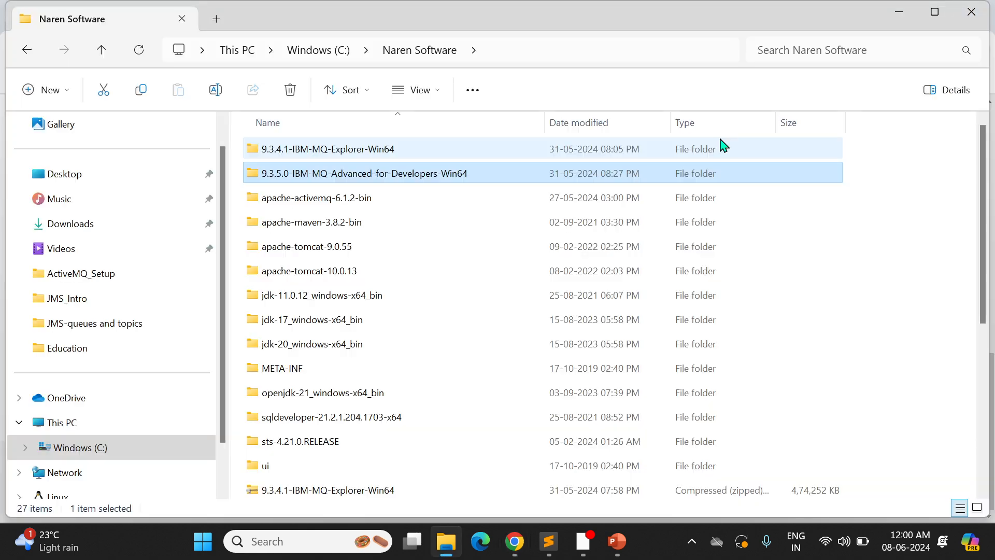
pyautogui.doubleClick(409, 176)
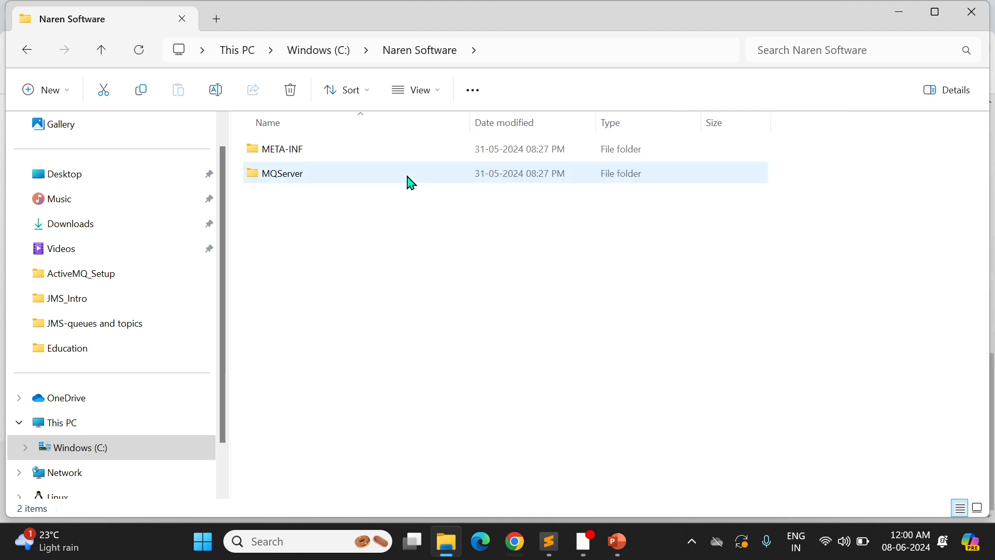
# - Switch to Chrome, check the download progress of the IBM MQ zip and close the download history
pyautogui.click(515, 541)
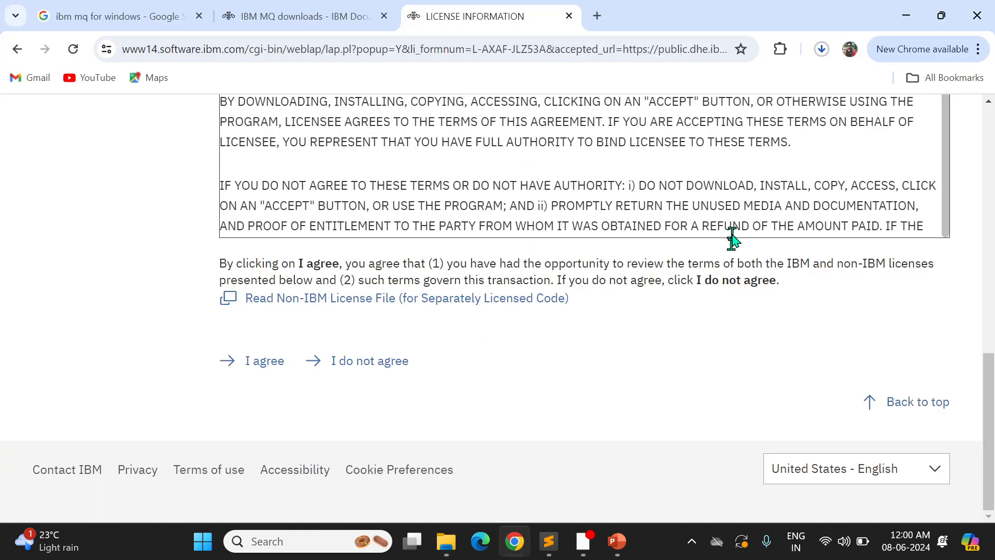
pyautogui.click(824, 51)
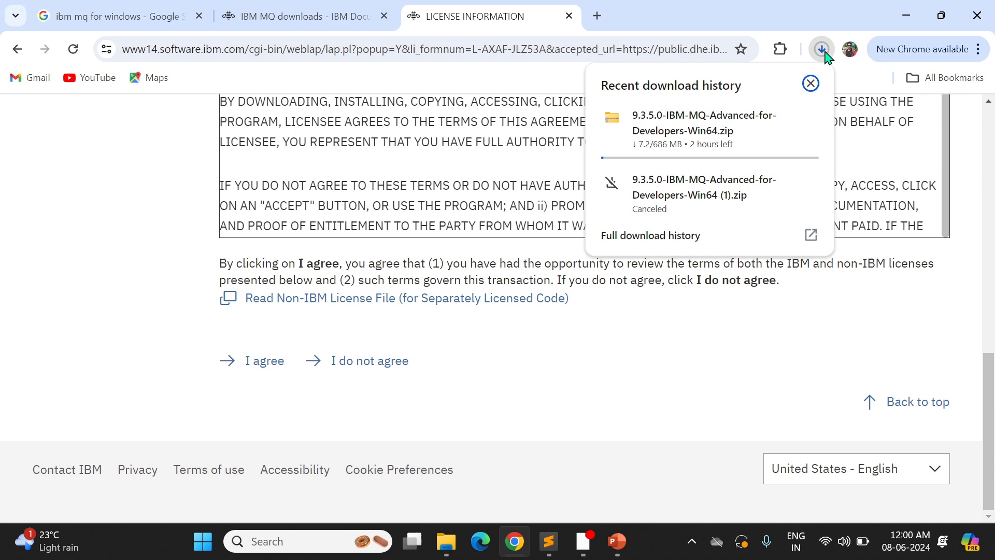
pyautogui.click(808, 87)
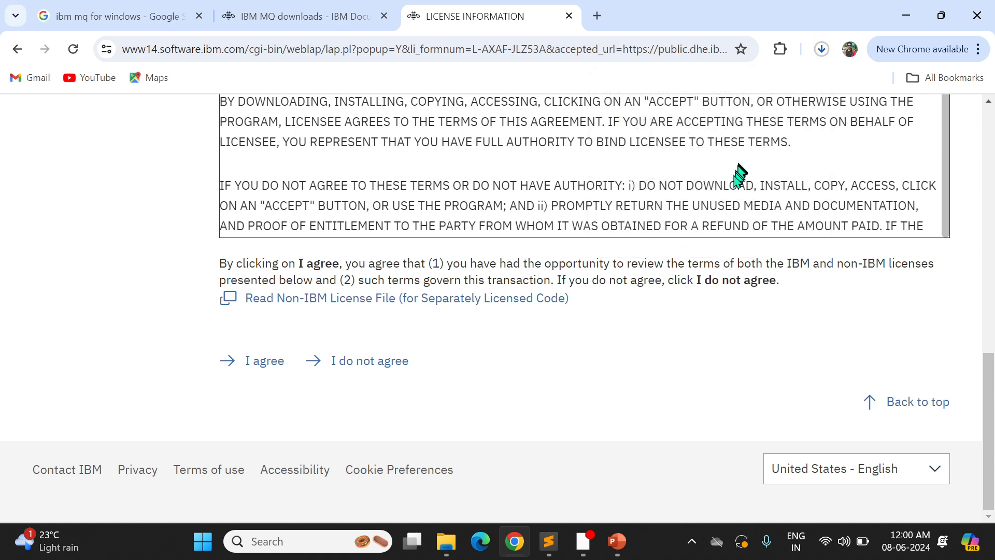
# - Switch to File Explorer, go back to the parent software folder and reopen 9.3.5.0-IBM-MQ-Advanced-for-Developers-Win64
pyautogui.hotkey('alt', 'Tab')
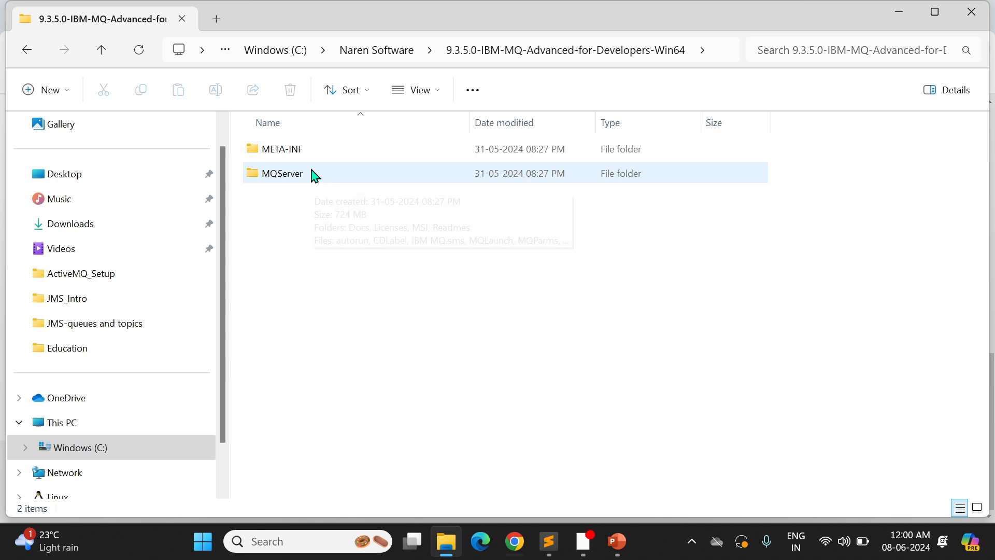
pyautogui.click(383, 54)
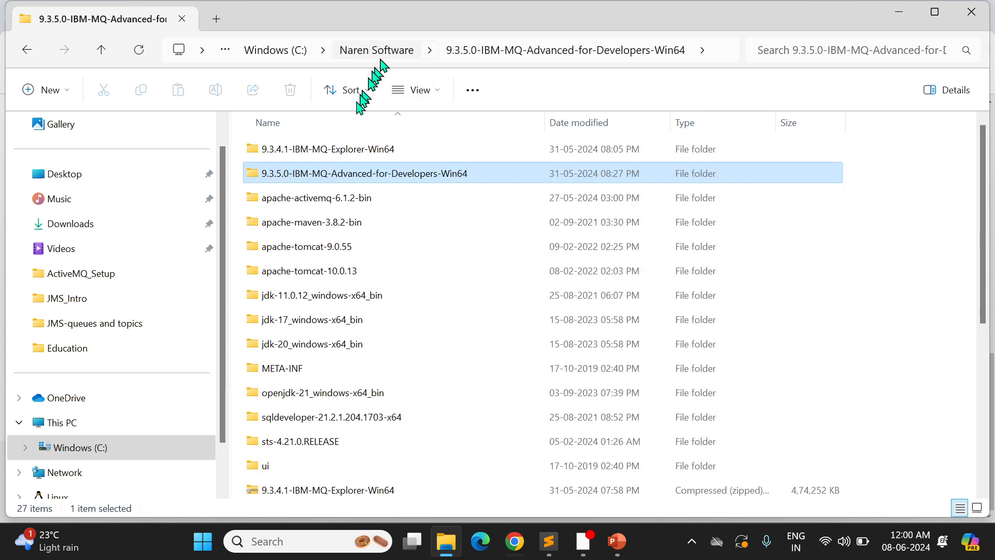
pyautogui.doubleClick(328, 174)
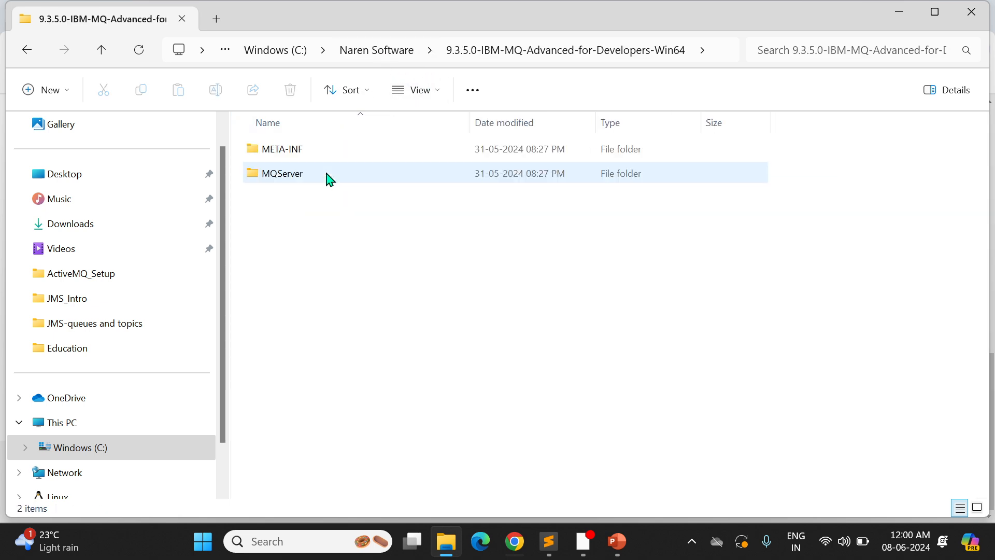
# - Run Setup from the MQServer folder and check the software requirements in the IBM MQ Launchpad
pyautogui.doubleClick(288, 181)
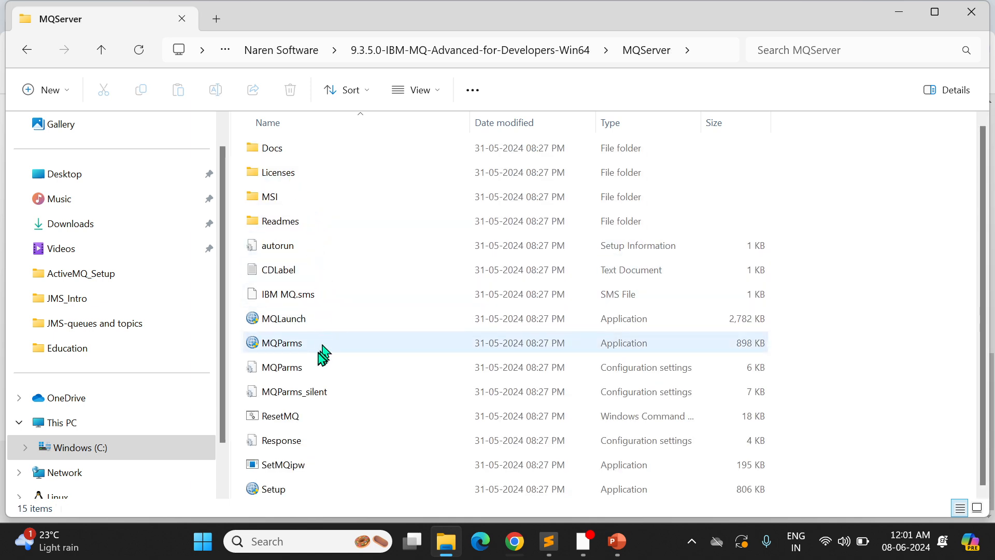
pyautogui.doubleClick(275, 489)
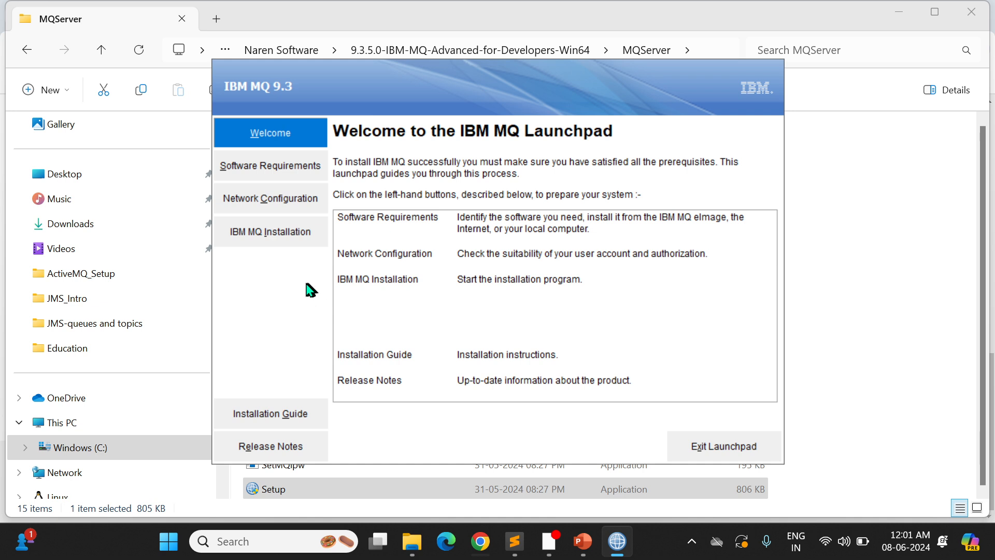
pyautogui.click(274, 173)
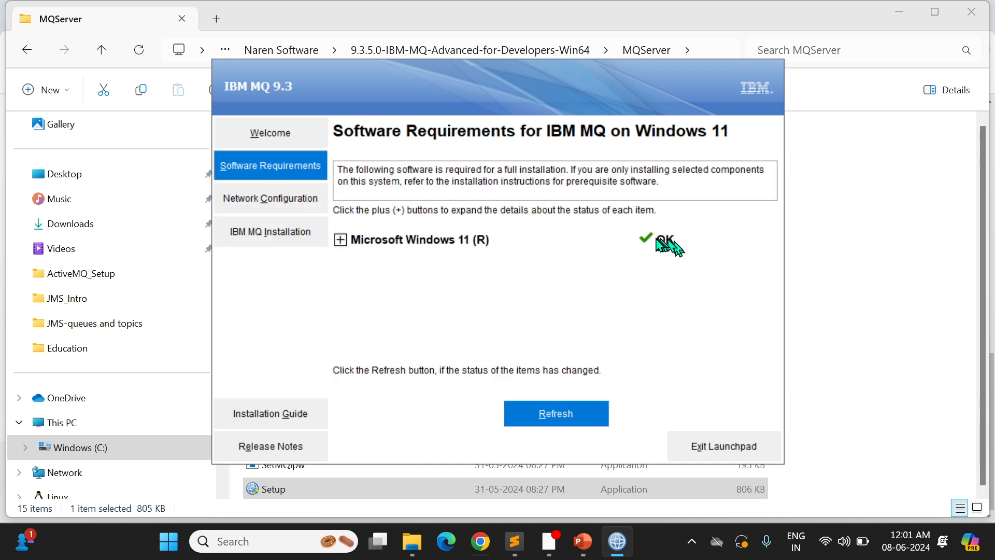
pyautogui.moveTo(654, 241)
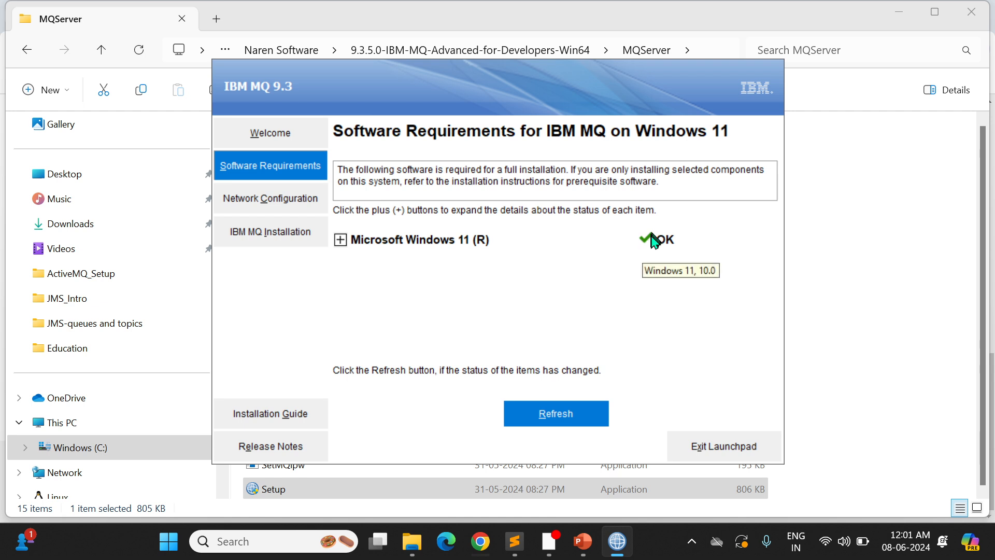
# - Answer No to configuring a domain user ID for IBM MQ and launch the installer with English as installation language
pyautogui.click(276, 213)
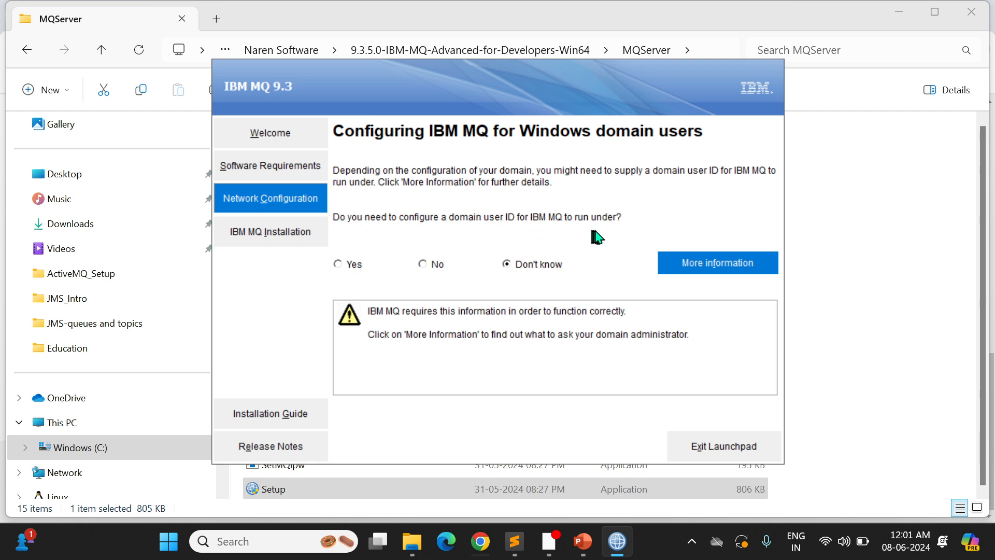
pyautogui.click(424, 264)
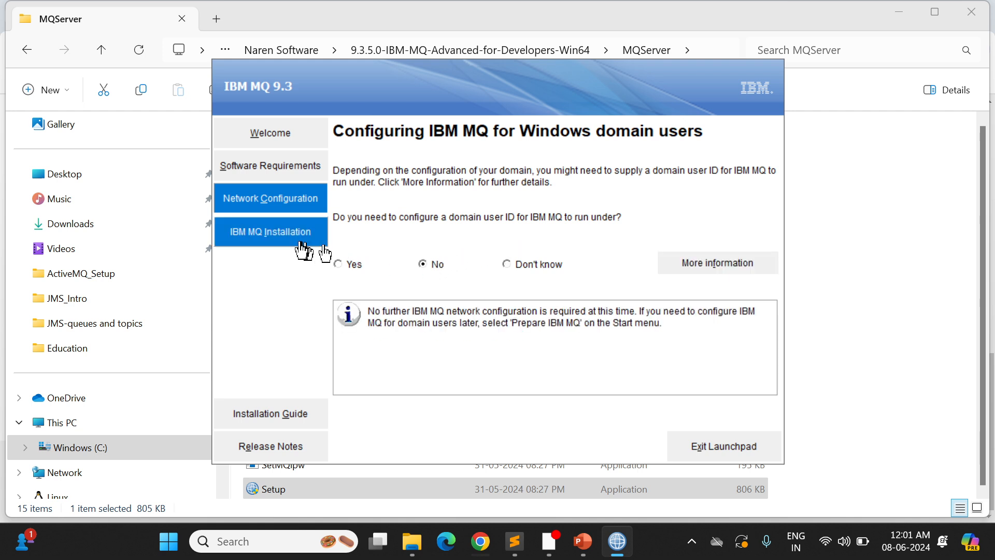
pyautogui.click(268, 233)
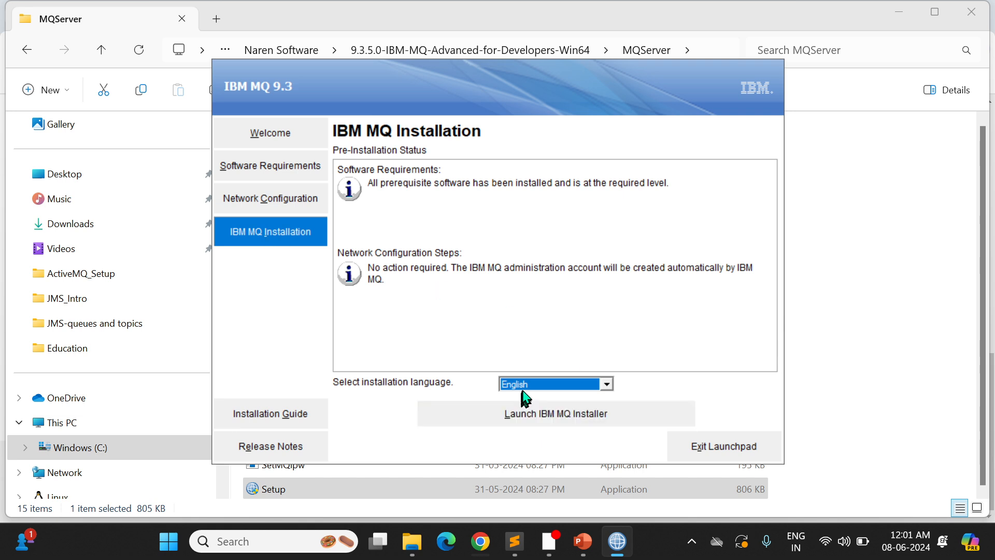
pyautogui.click(546, 421)
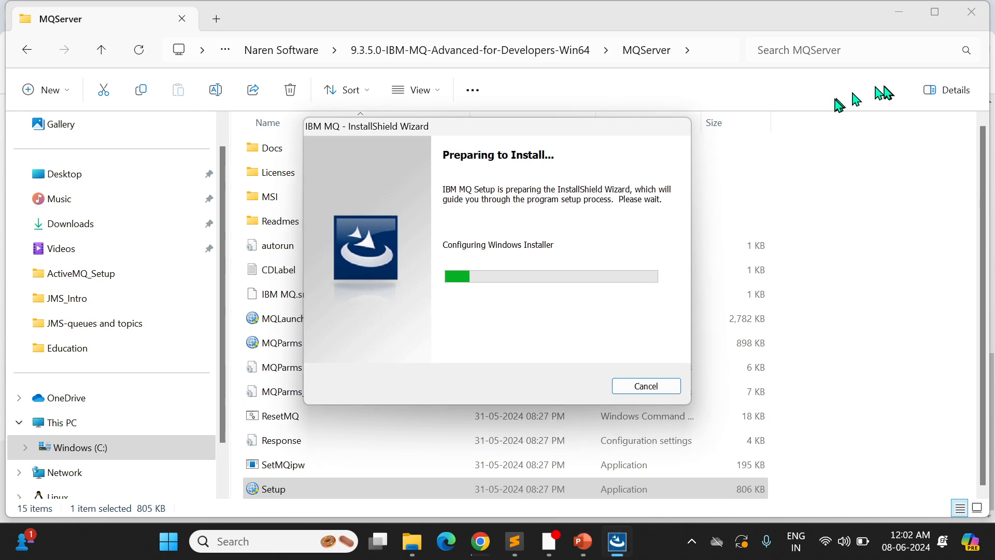
pyautogui.click(901, 13)
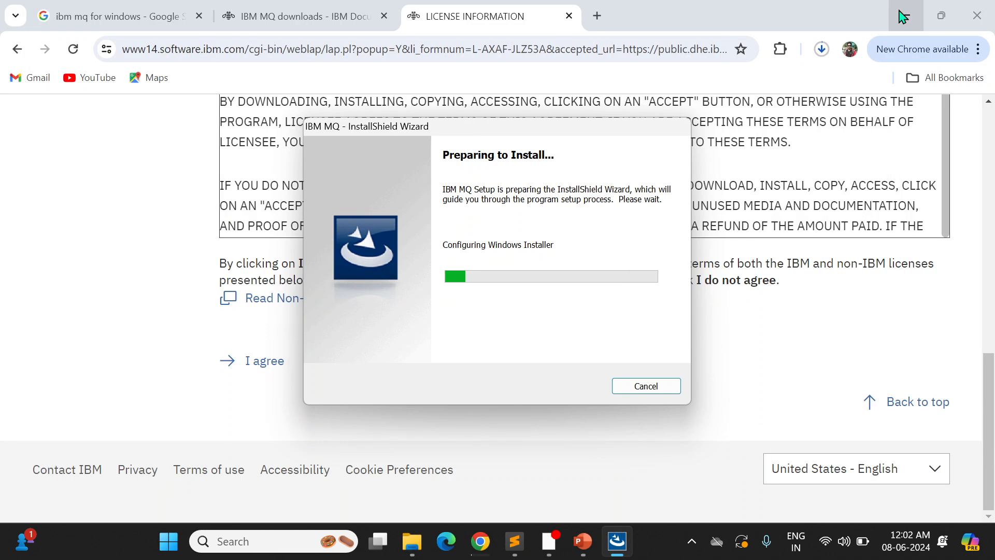
pyautogui.click(610, 224)
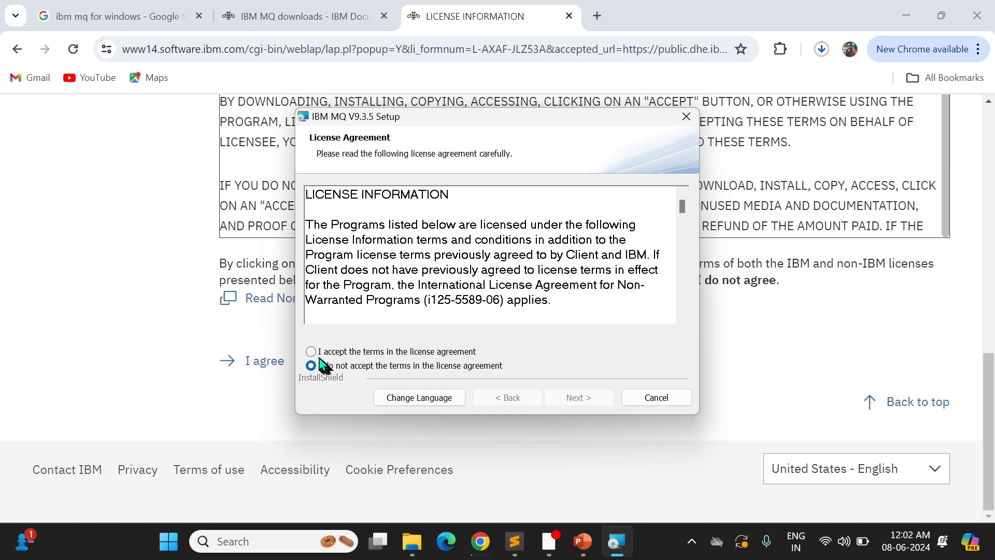
# - Accept the license agreement and continue with the Typical setup type
pyautogui.click(312, 352)
pyautogui.click(587, 400)
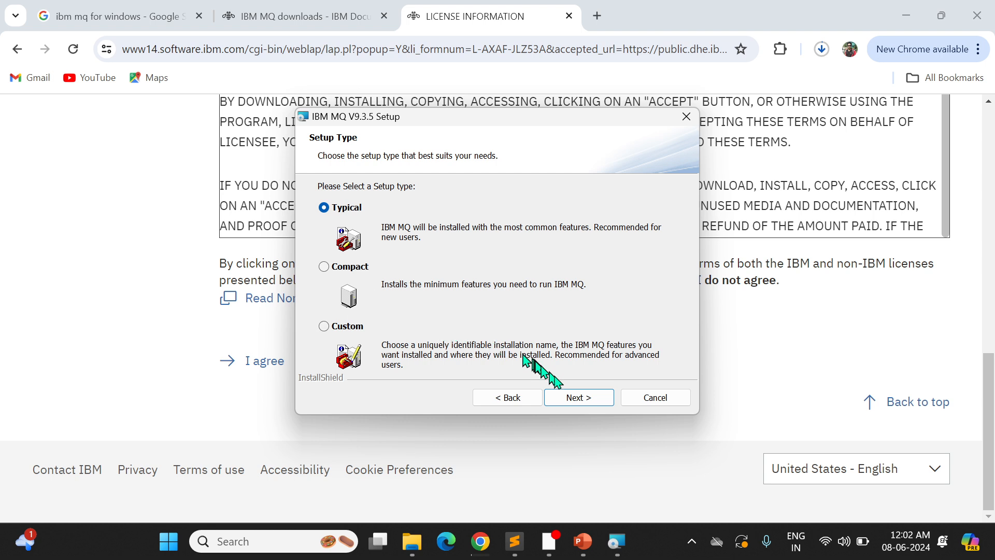
pyautogui.click(578, 399)
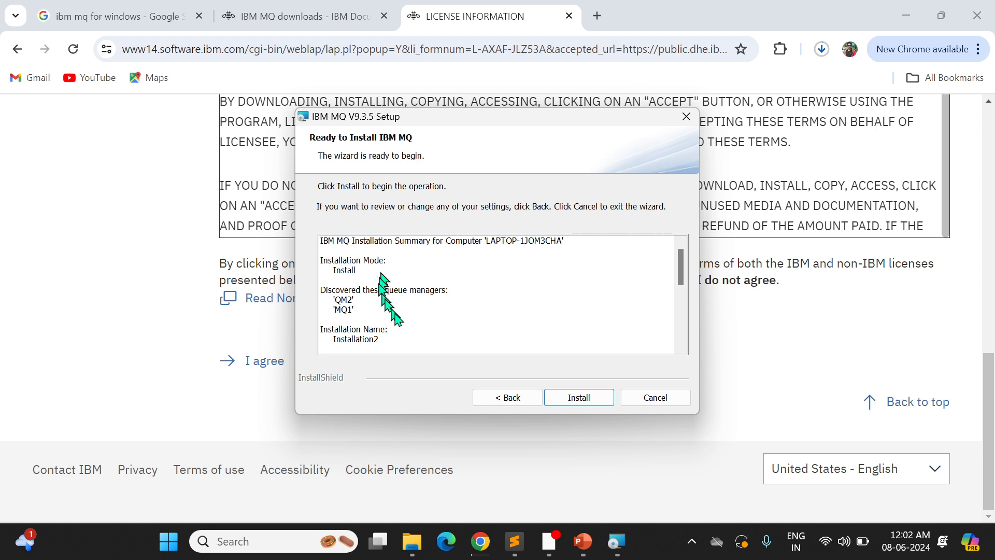
# - Review the folders and features in the installation summary, then install IBM MQ through to the end of the setup wizard
pyautogui.scroll(-2, 402, 322)
pyautogui.scroll(-1, 398, 319)
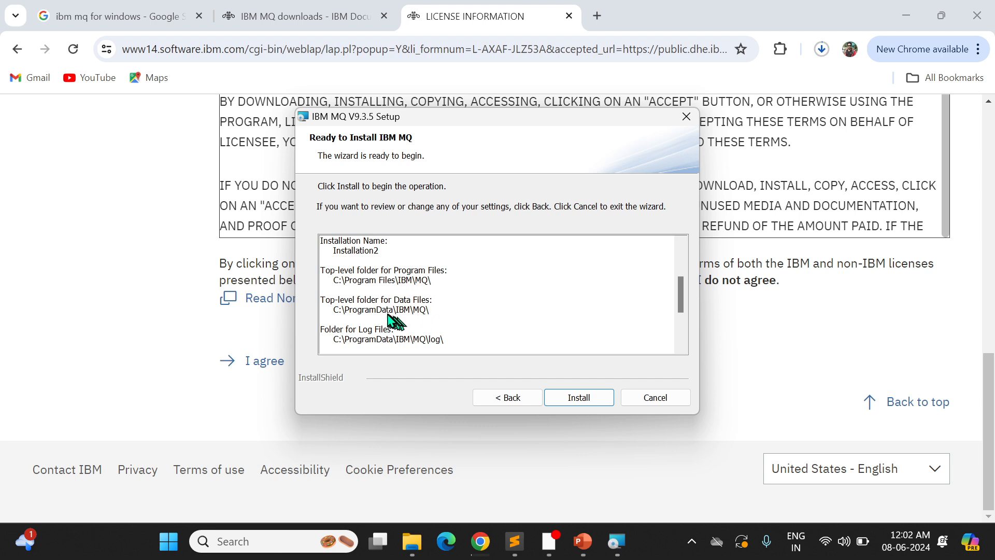
pyautogui.scroll(-1, 402, 322)
pyautogui.scroll(-1, 394, 309)
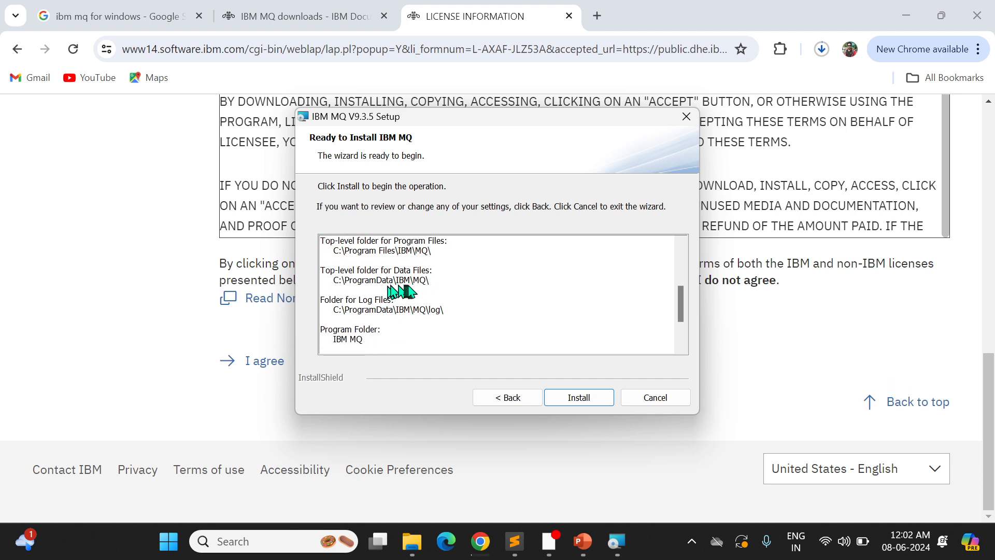
pyautogui.scroll(-1, 420, 294)
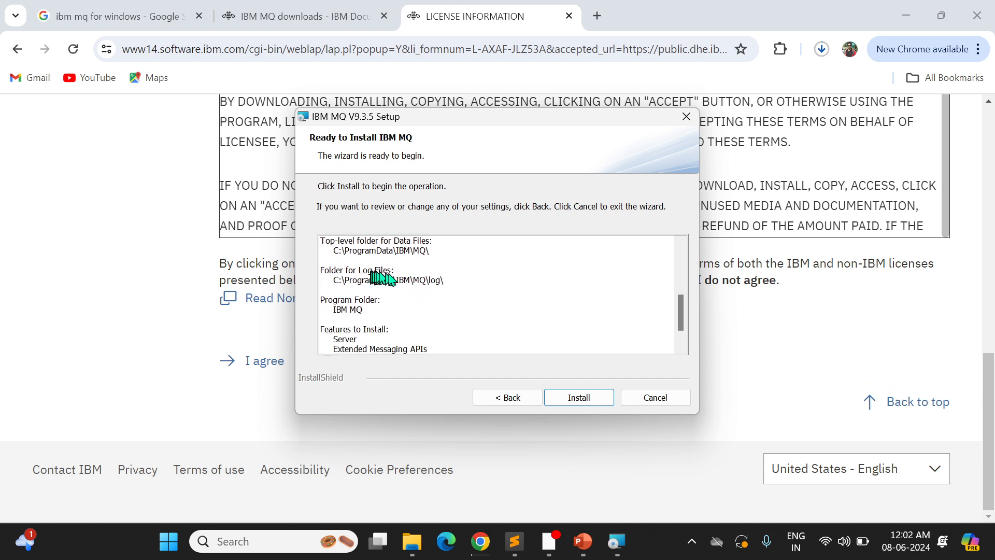
pyautogui.scroll(-1, 430, 311)
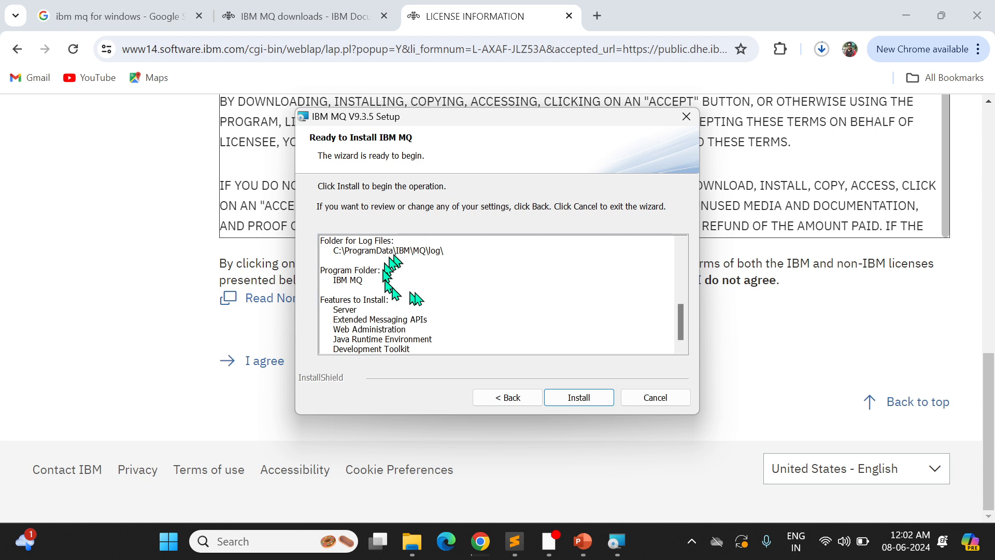
pyautogui.click(575, 398)
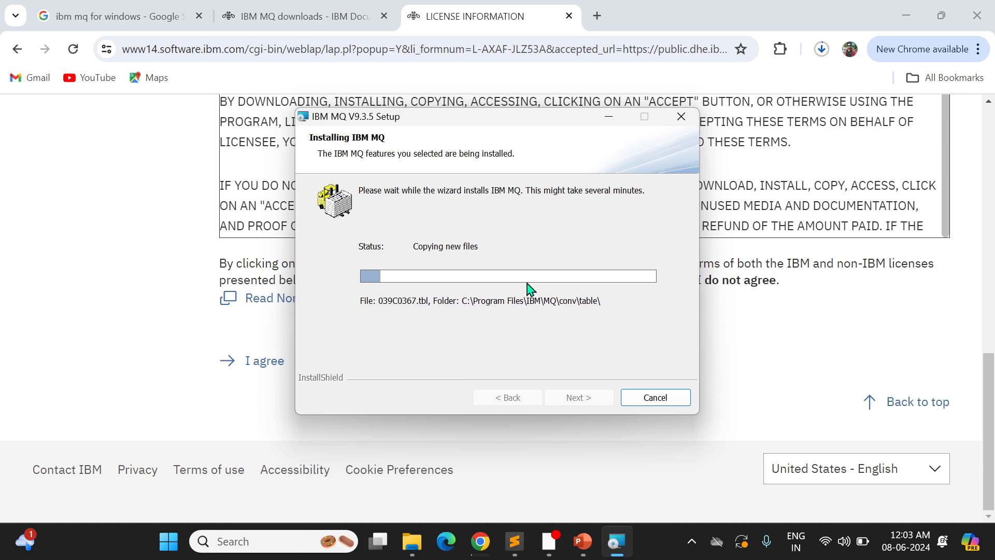
pyautogui.click(232, 361)
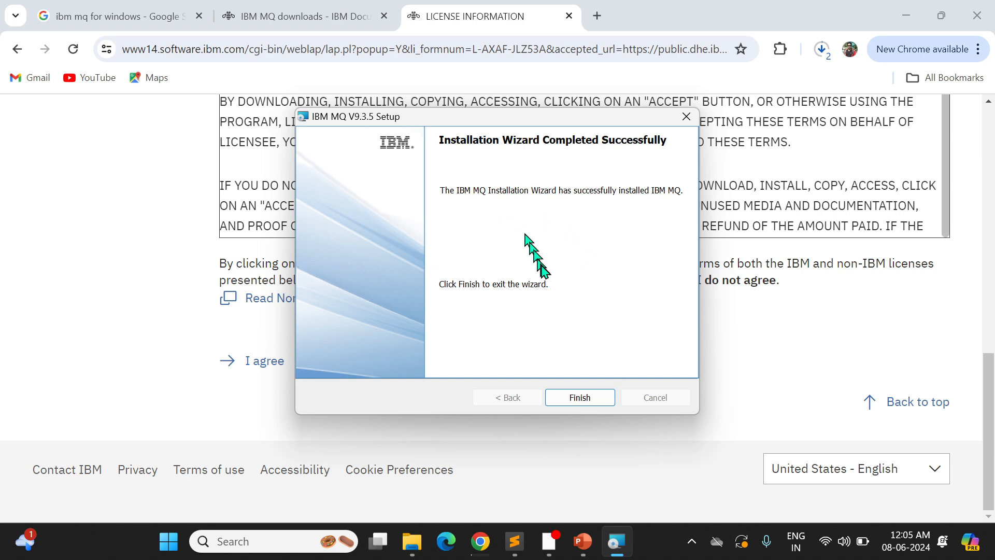
pyautogui.click(580, 397)
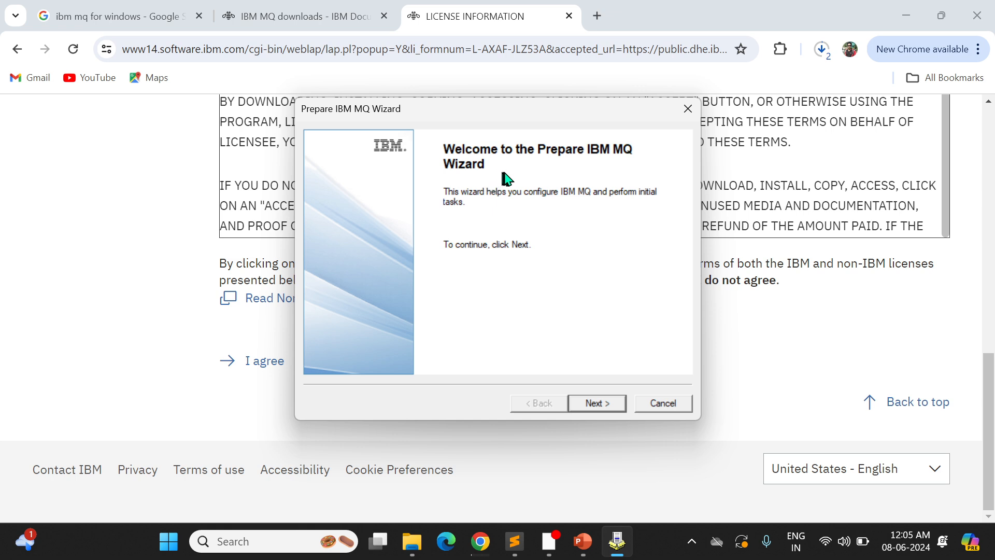
# - Complete the Prepare IBM MQ Wizard with No for Windows 2000 or later domain controllers and without launching the release notes
pyautogui.click(601, 403)
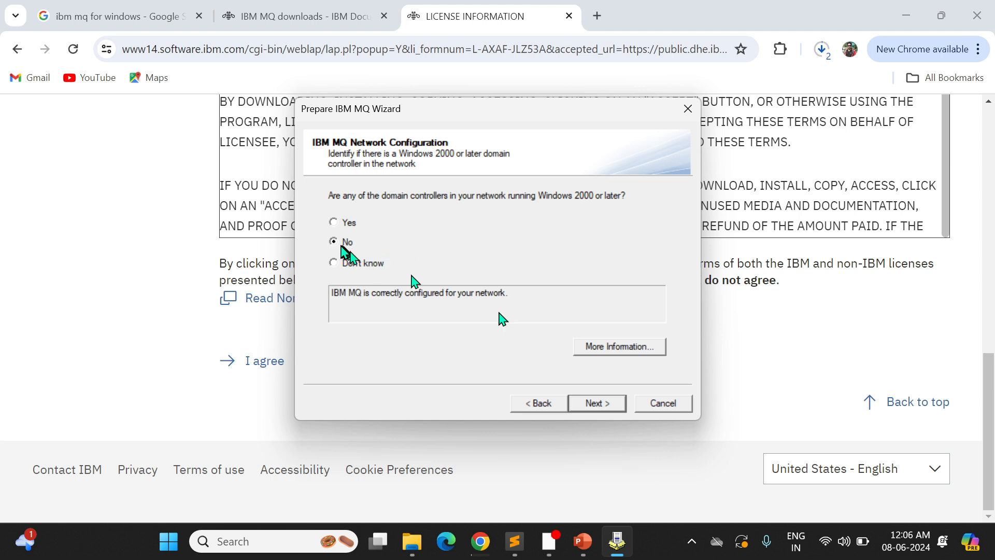
pyautogui.click(598, 407)
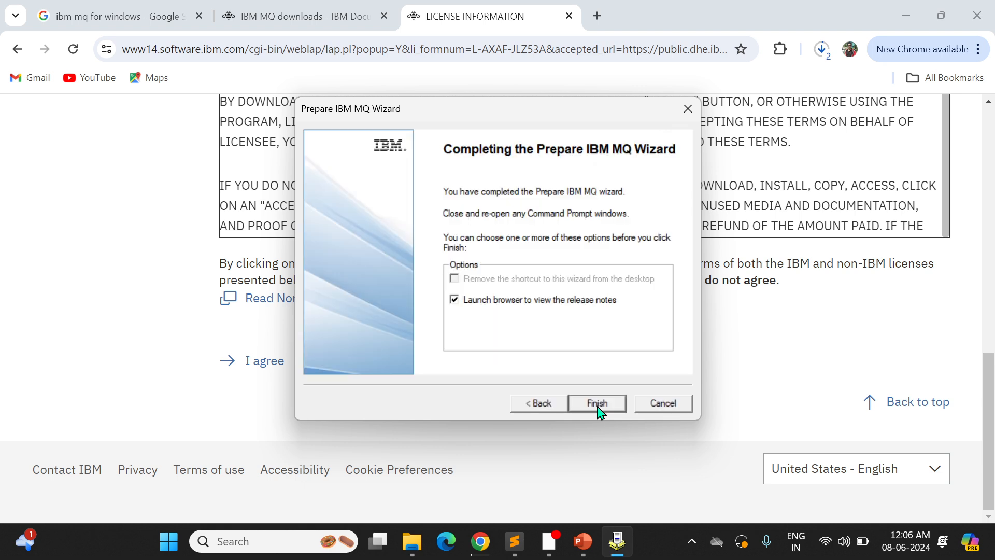
pyautogui.click(455, 300)
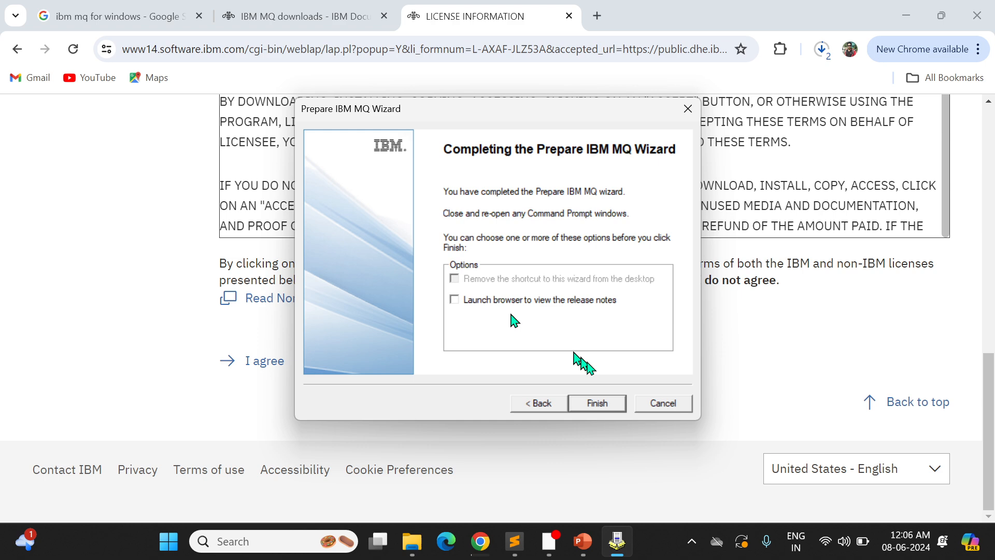
pyautogui.click(596, 405)
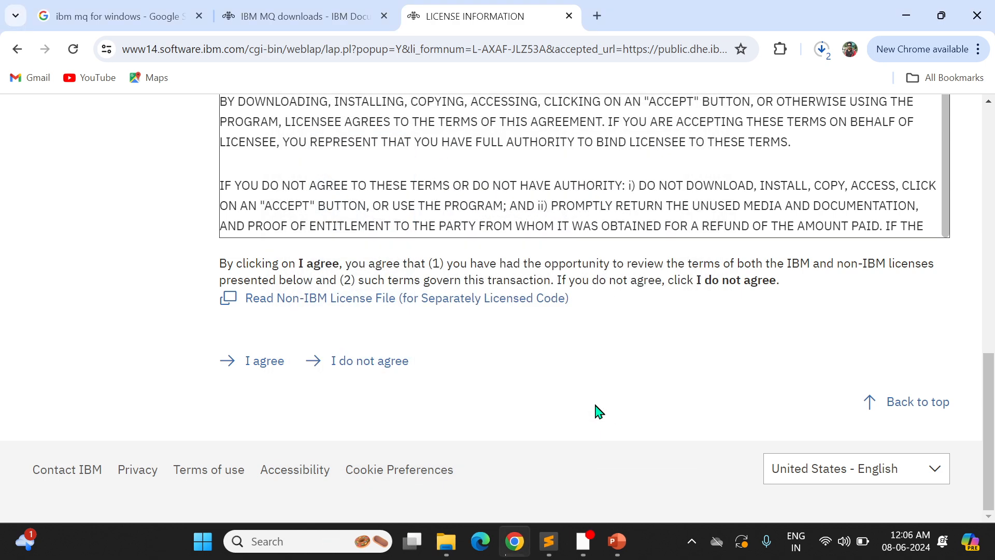
pyautogui.scroll(10, 591, 358)
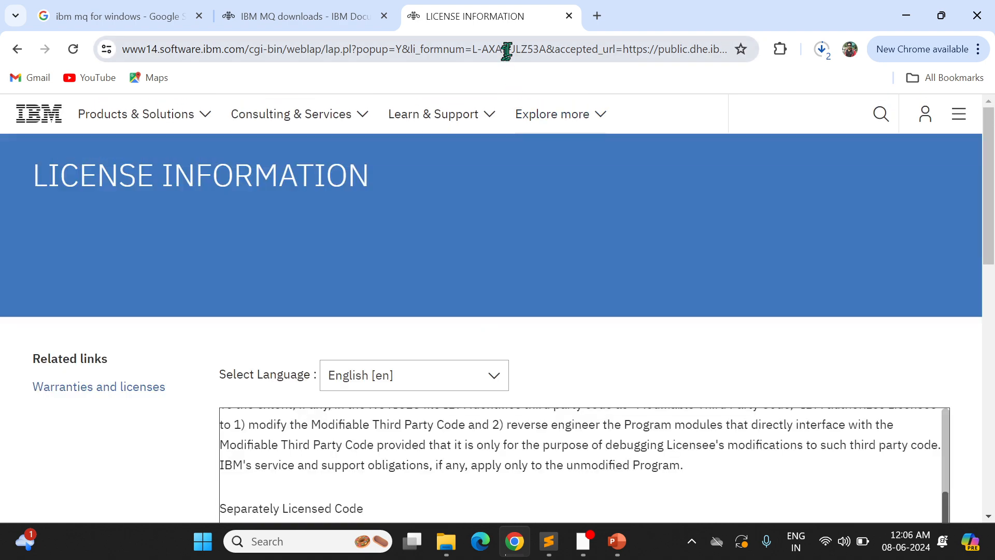
pyautogui.click(508, 50)
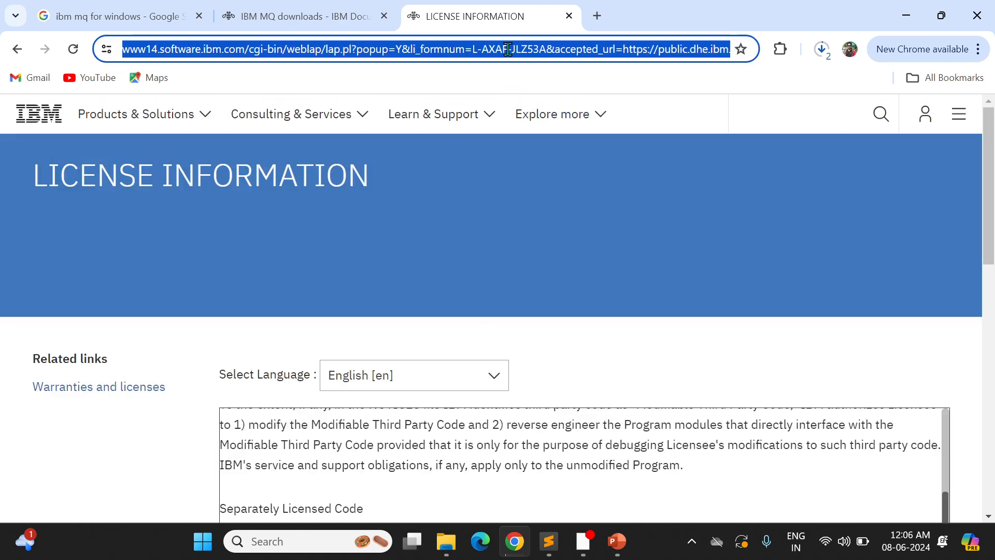
pyautogui.scroll(-10, 534, 255)
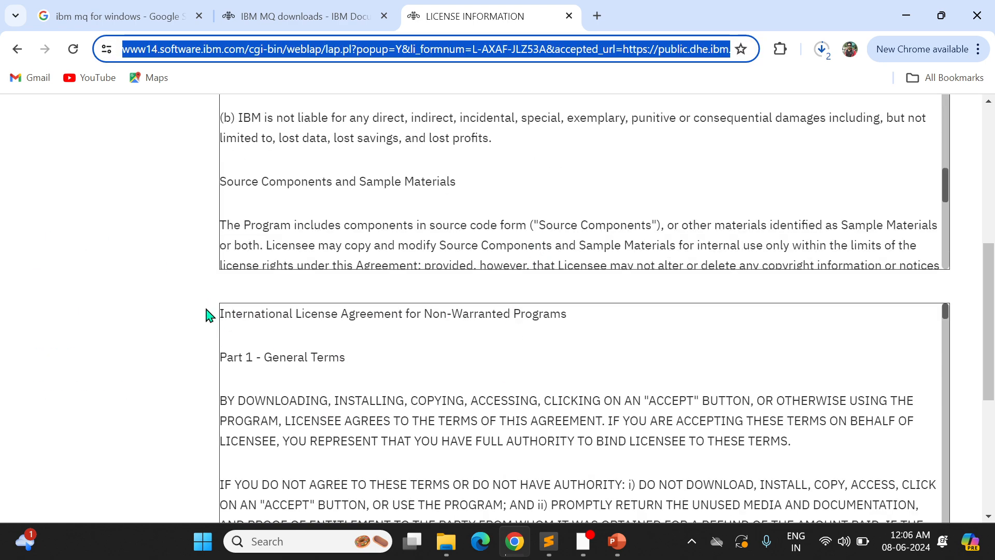
pyautogui.scroll(-5, 161, 366)
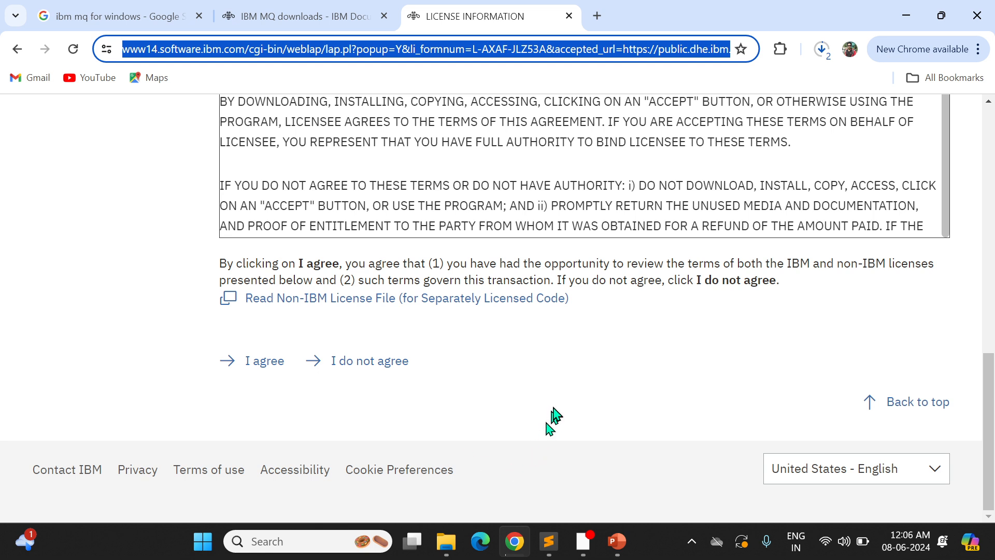
pyautogui.scroll(1, 553, 414)
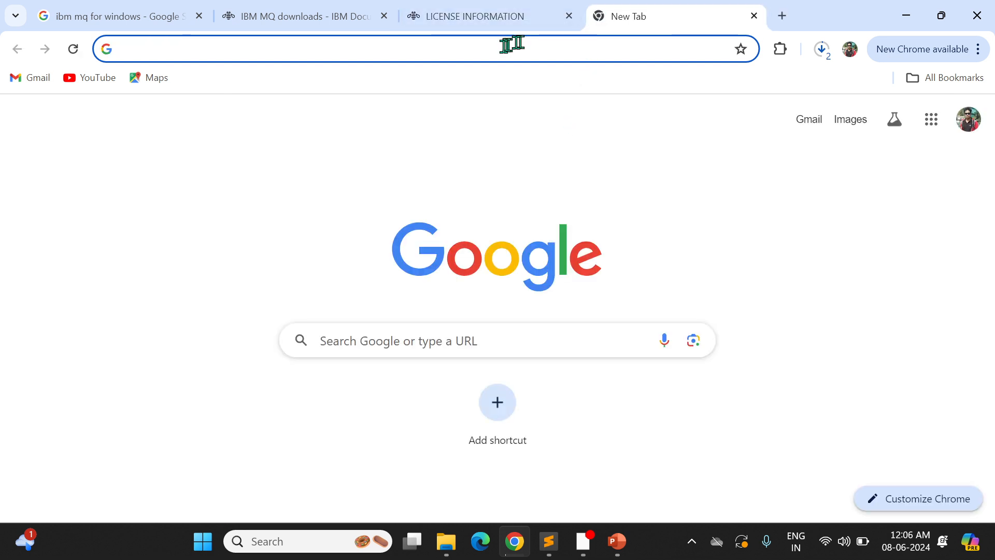
# - Search Google for "ibm mq explorer 9.3 download" in a new browser tab
pyautogui.write('ibm mq')
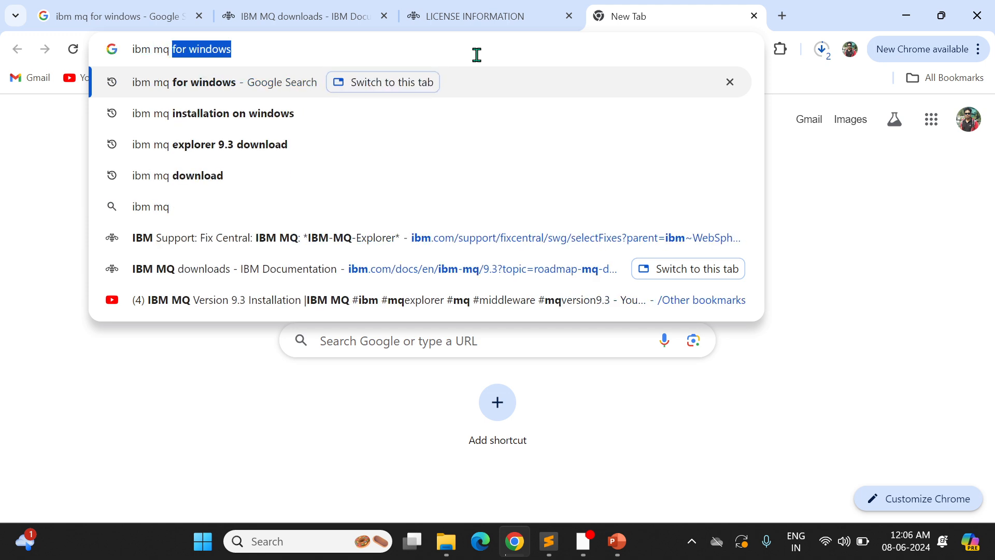
pyautogui.write(' ex')
pyautogui.press('Right')
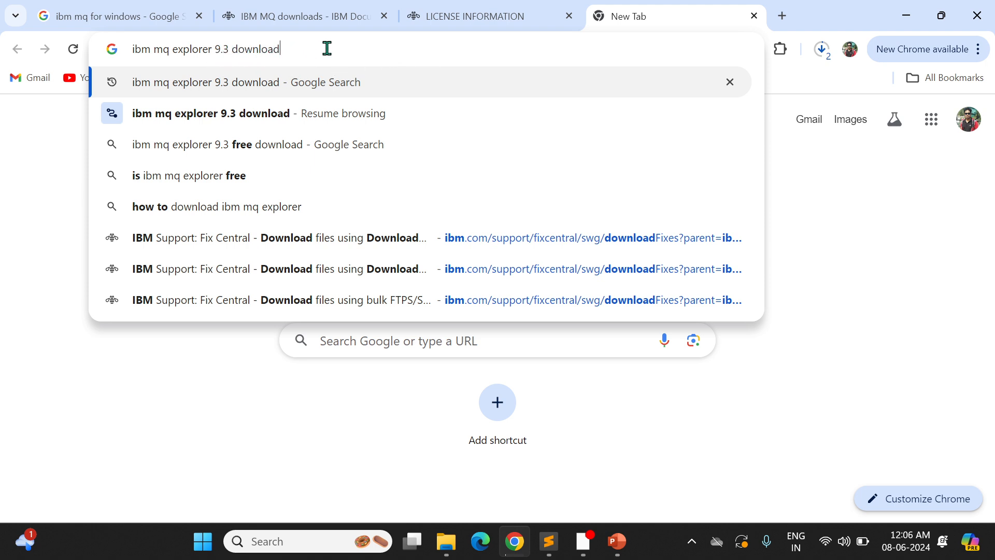
pyautogui.press('Return')
pyautogui.scroll(-1, 384, 265)
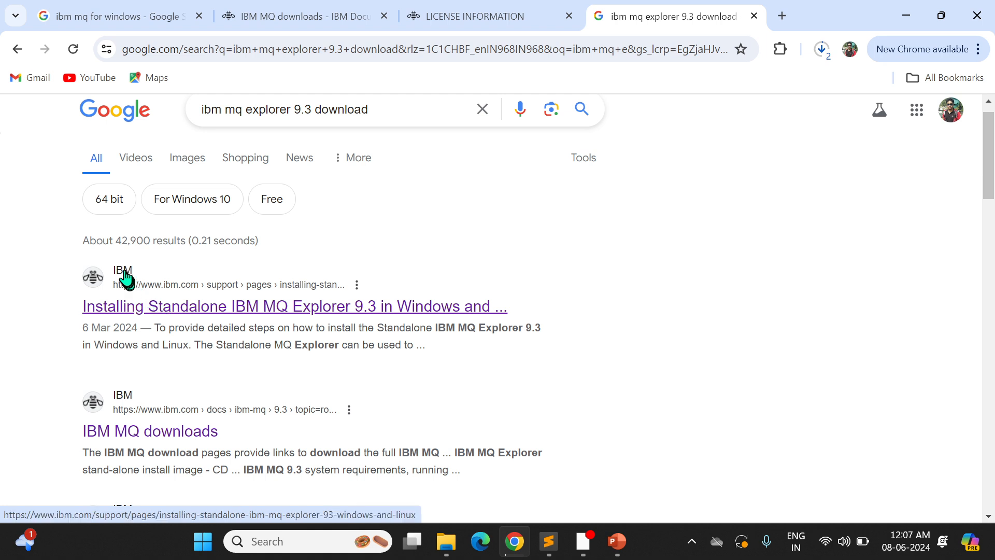
# - Open the IBM Support page on installing Standalone IBM MQ Explorer 9.3 and find the passage about its standalone download
pyautogui.click(247, 309)
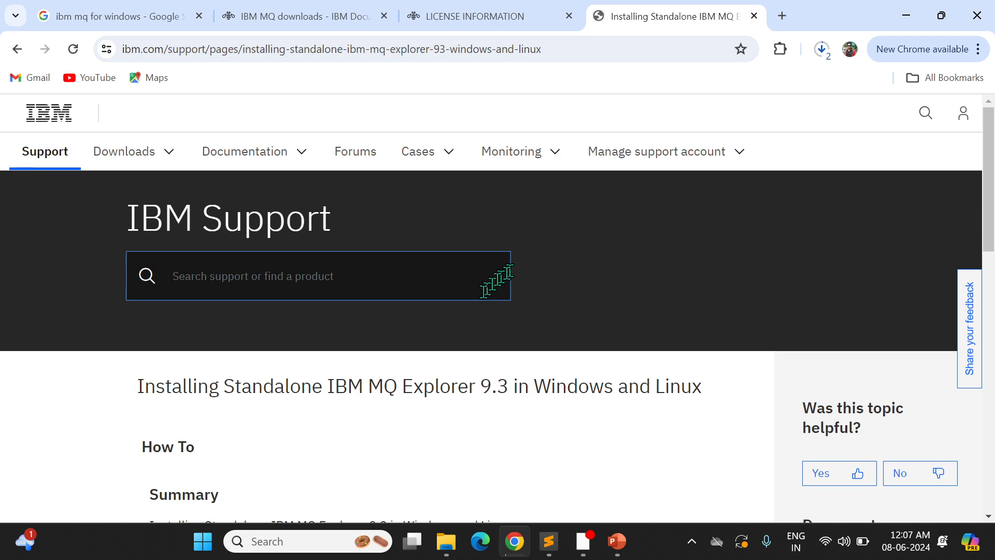
pyautogui.scroll(-7, 487, 290)
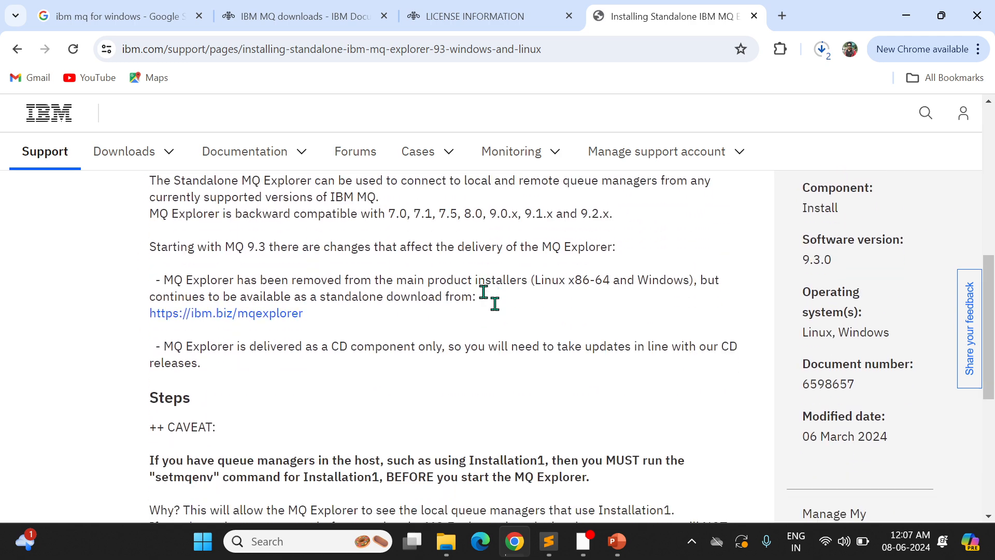
pyautogui.scroll(-1, 483, 292)
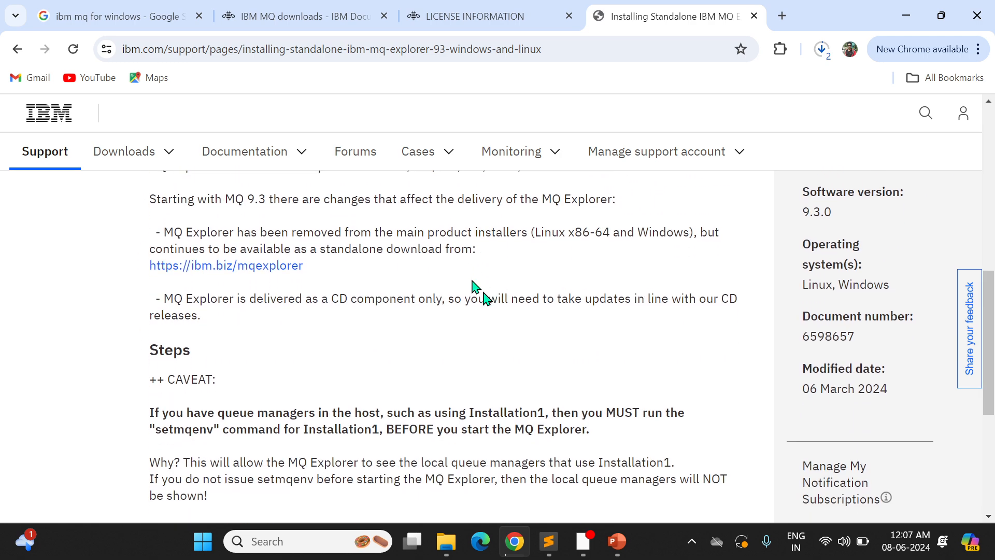
pyautogui.doubleClick(405, 248)
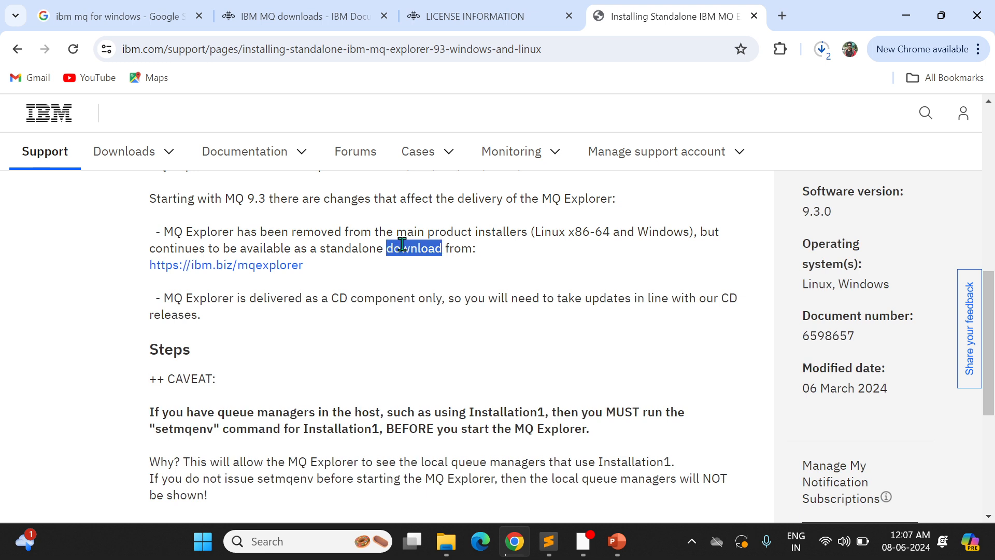
pyautogui.doubleClick(349, 250)
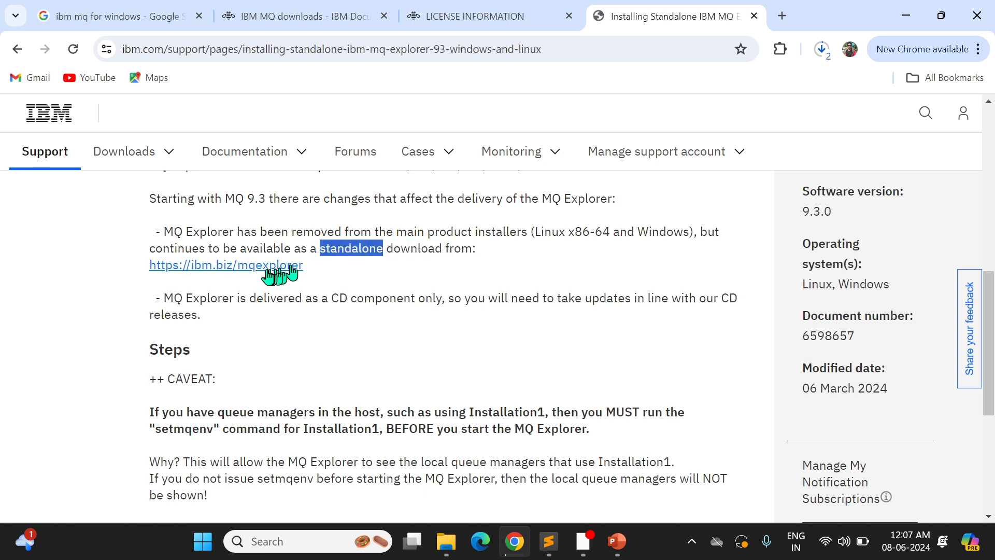
pyautogui.click(230, 267)
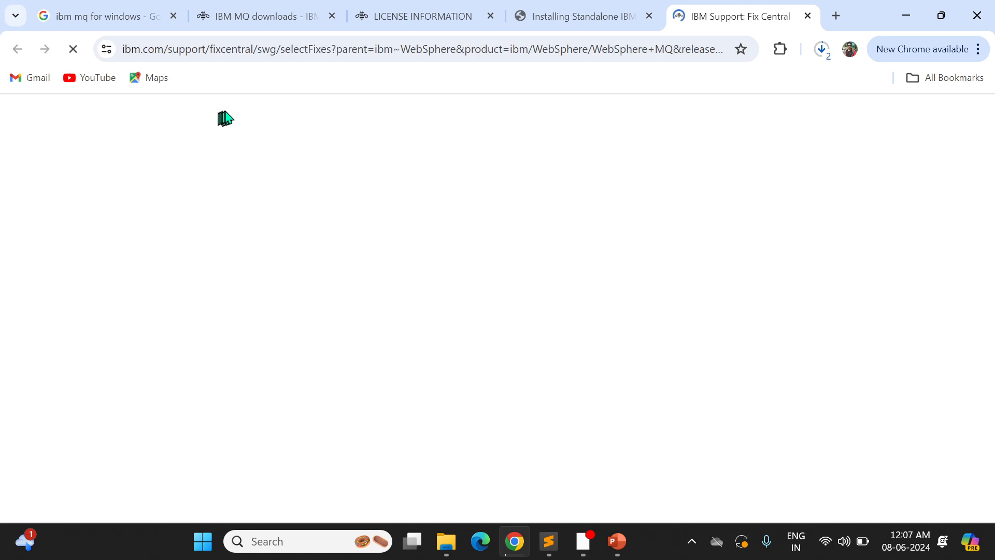
pyautogui.scroll(-10, 409, 298)
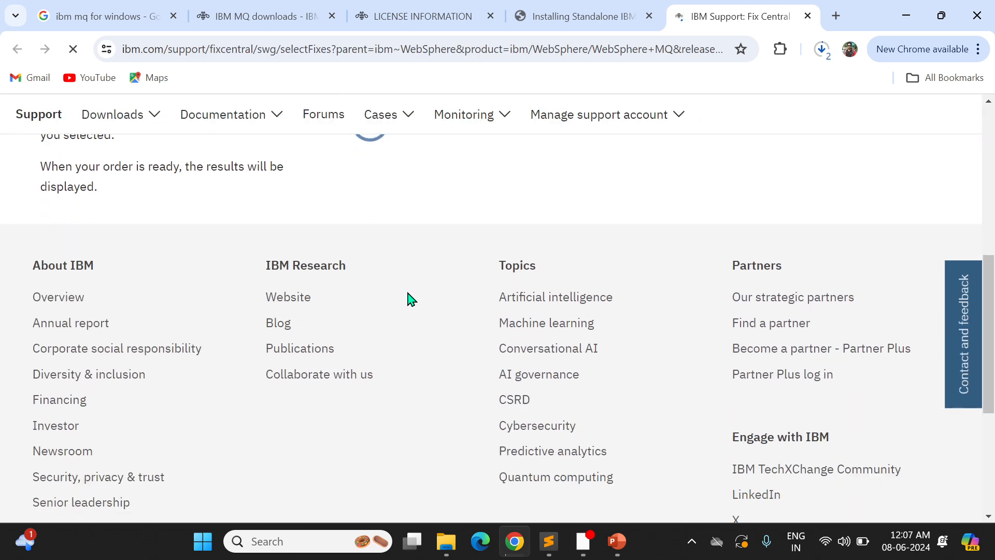
pyautogui.scroll(10, 407, 293)
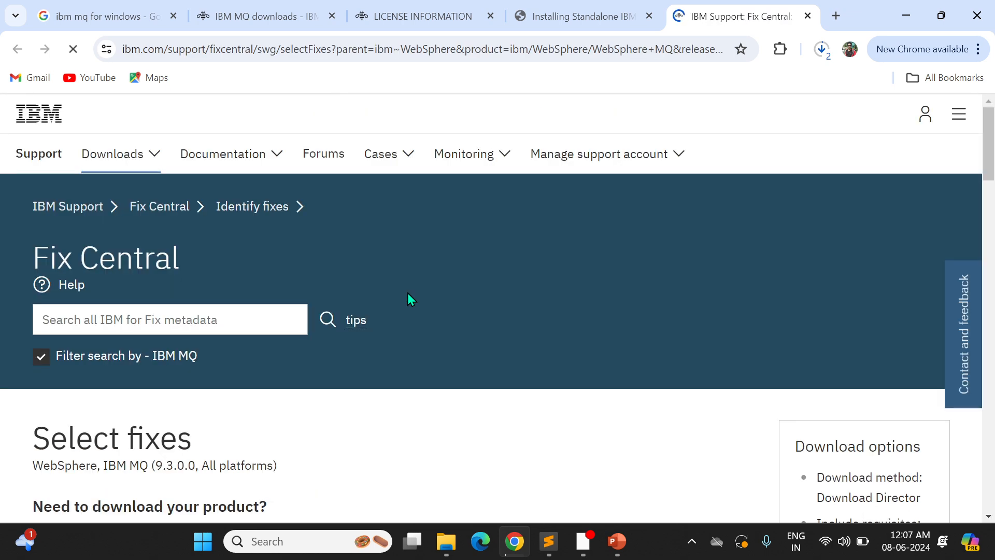
pyautogui.scroll(-3, 407, 293)
pyautogui.scroll(-2, 408, 294)
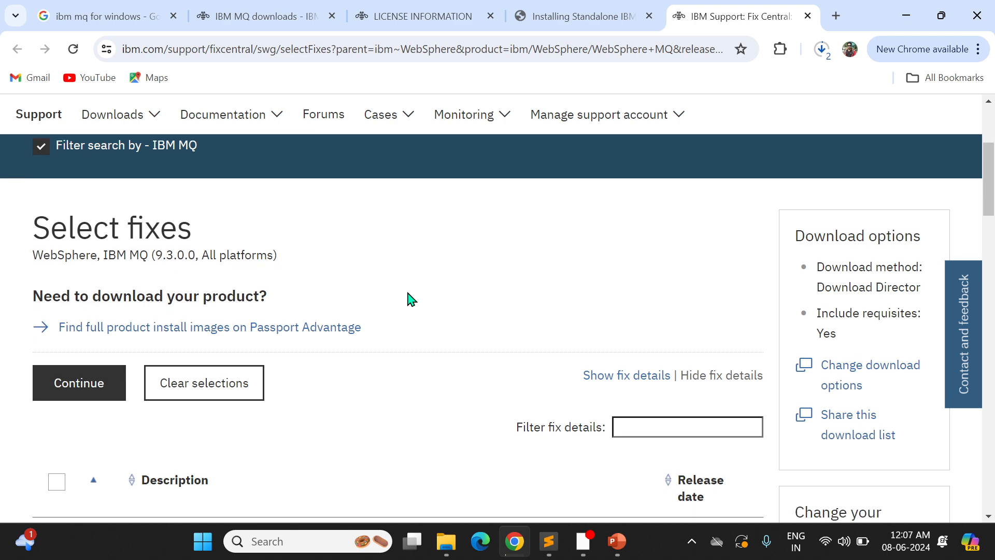
# - Examine the Windows and Linux IBM MQ Explorer releases in the fix list, including their platforms and applicable versions
pyautogui.scroll(-5, 309, 367)
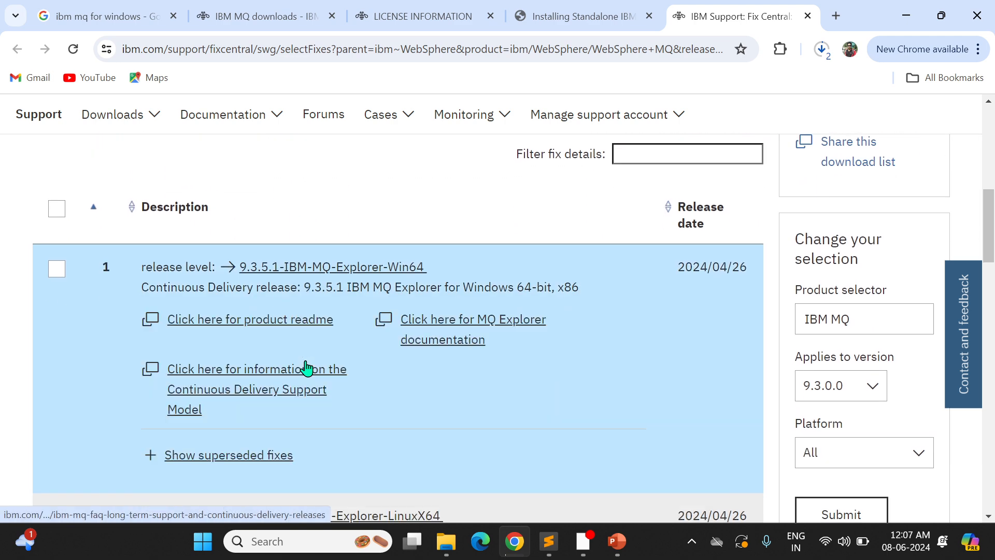
pyautogui.scroll(-1, 445, 363)
pyautogui.moveTo(265, 238)
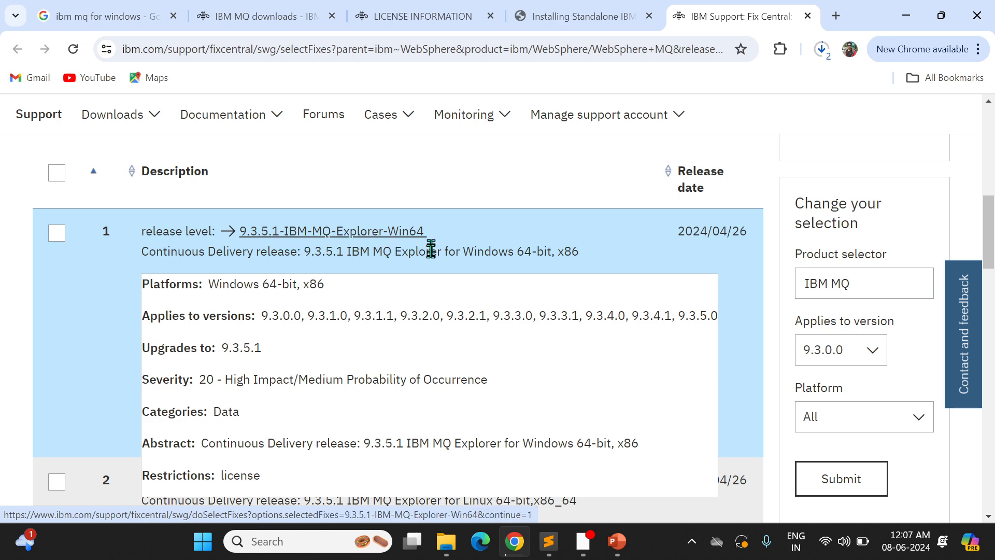
pyautogui.scroll(-4, 405, 289)
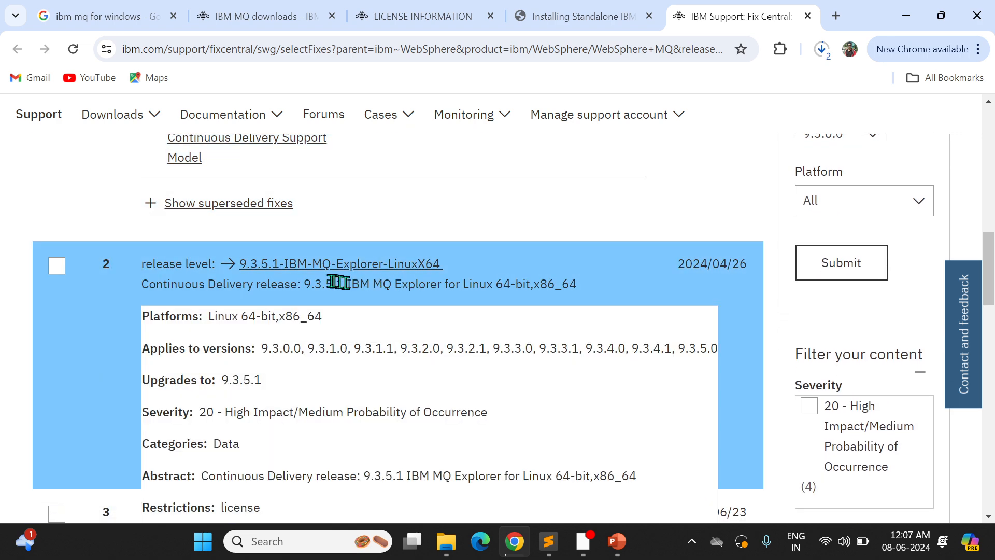
pyautogui.scroll(-5, 358, 311)
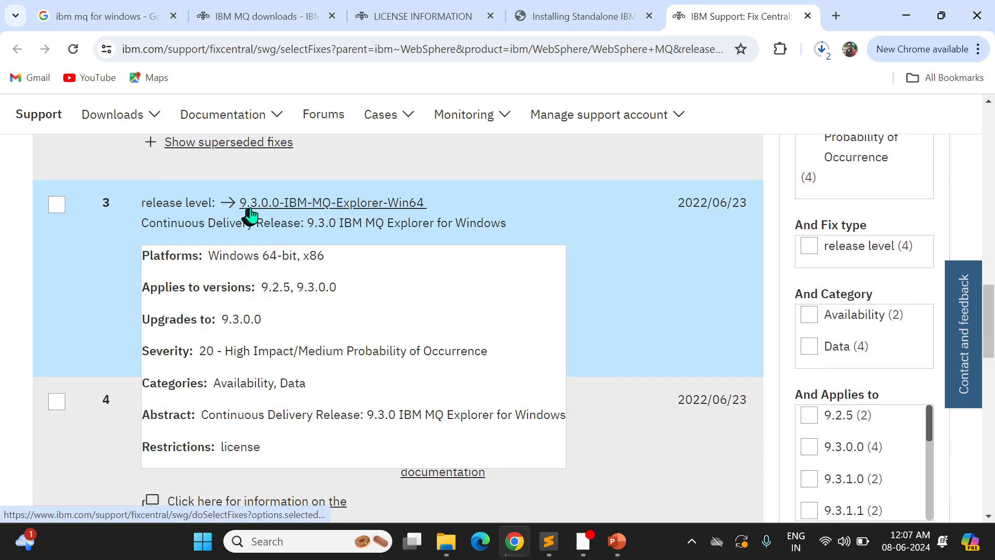
pyautogui.scroll(-7, 410, 248)
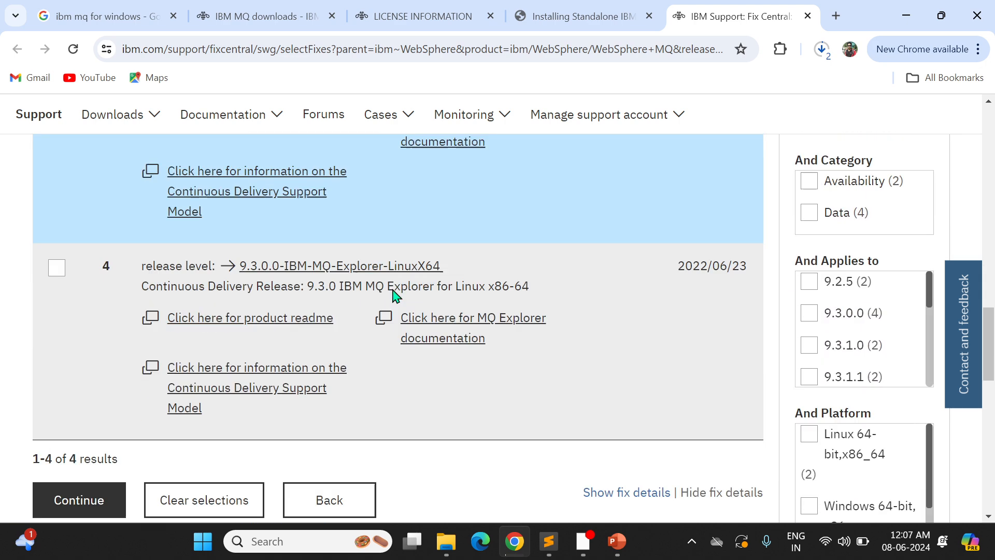
pyautogui.scroll(5, 387, 280)
pyautogui.scroll(12, 387, 273)
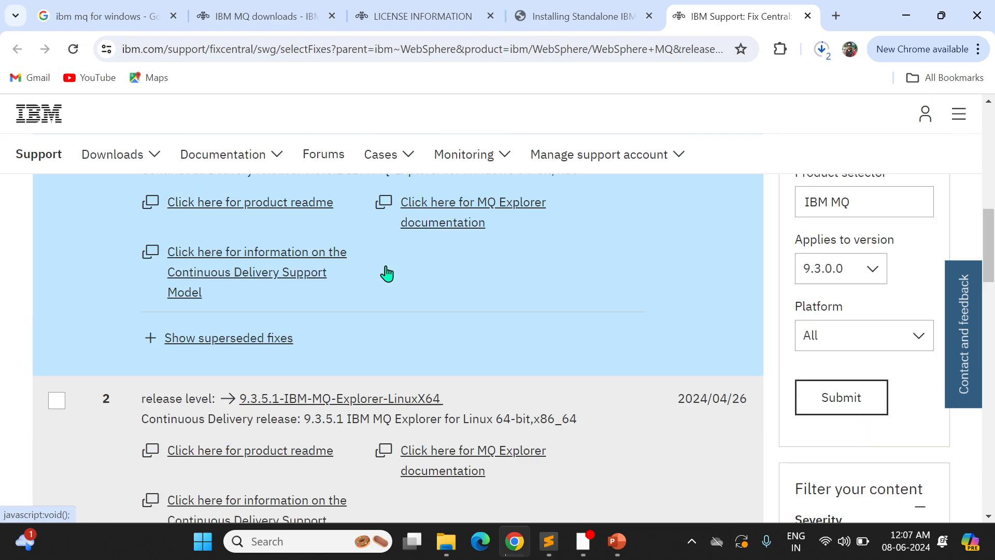
# - Select the 9.3.5.1-IBM-MQ-Explorer-Win64 fix and continue to its download
pyautogui.scroll(-3, 384, 273)
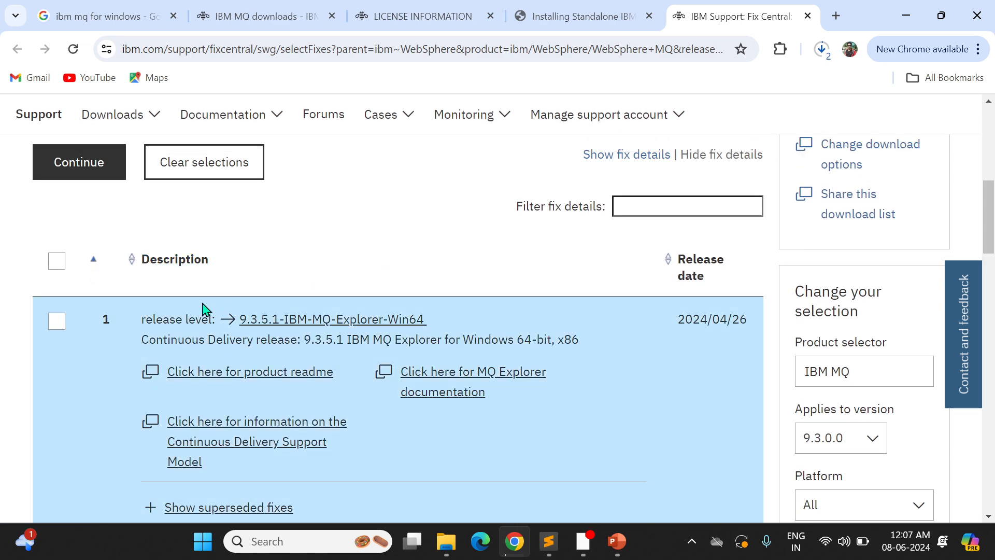
pyautogui.click(64, 330)
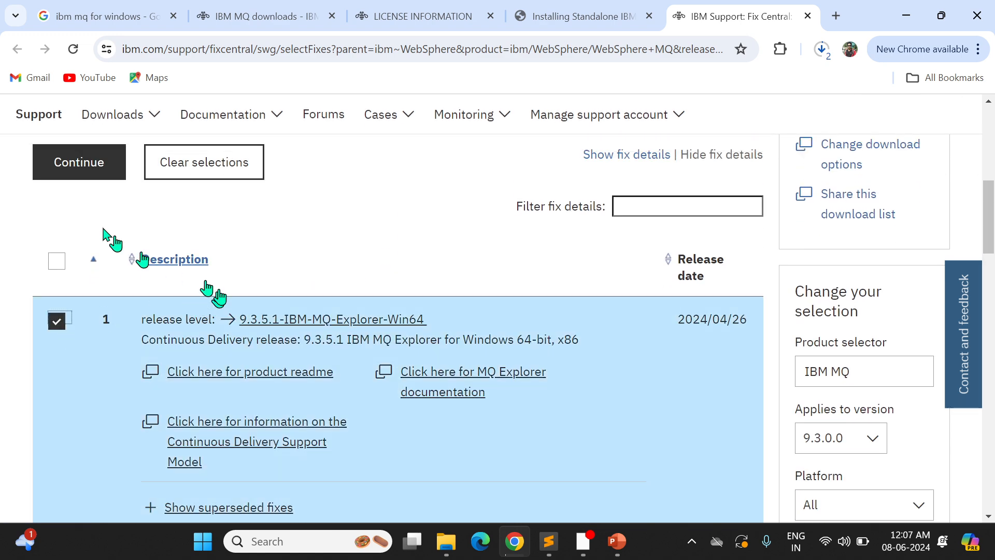
pyautogui.scroll(-9, 134, 287)
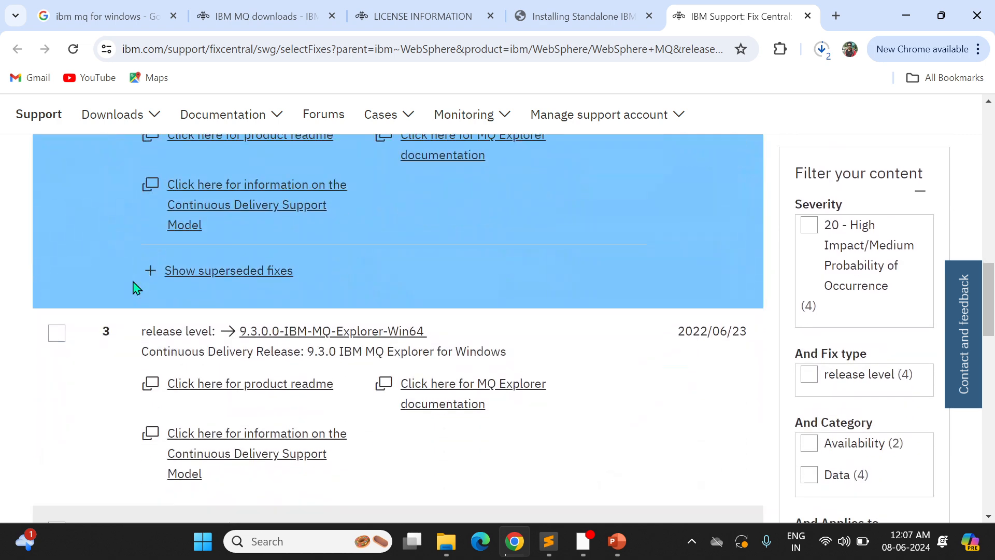
pyautogui.scroll(7, 133, 275)
pyautogui.scroll(4, 99, 218)
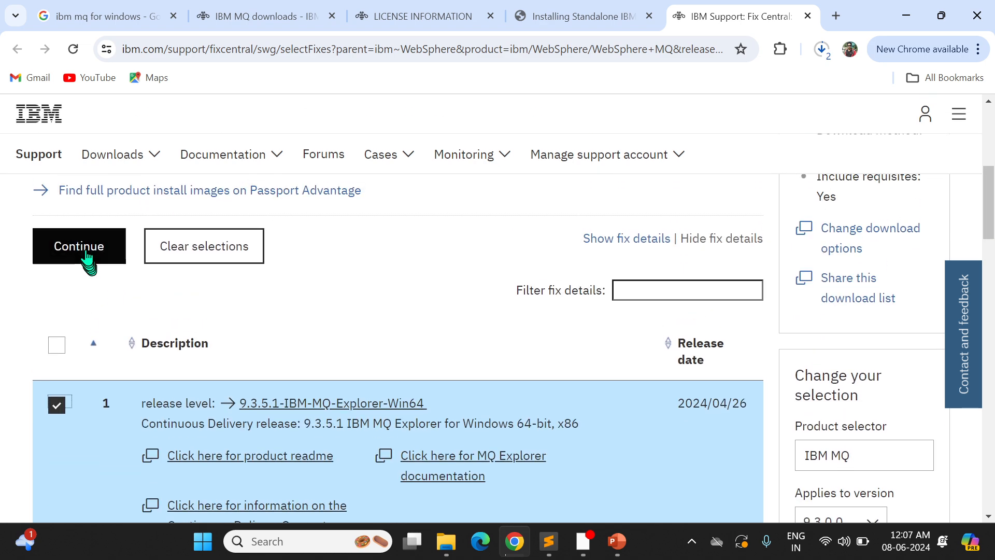
pyautogui.click(84, 254)
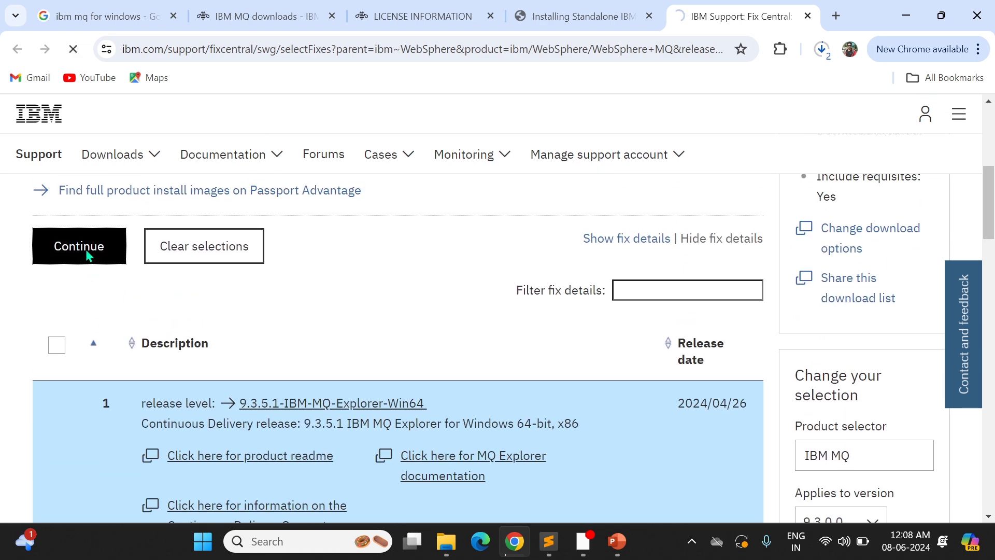
# - Cancel both running downloads of the 9.3.5.0-IBM-MQ-Advanced-for-Developers-Win64 zip and close the recent download history
pyautogui.click(821, 49)
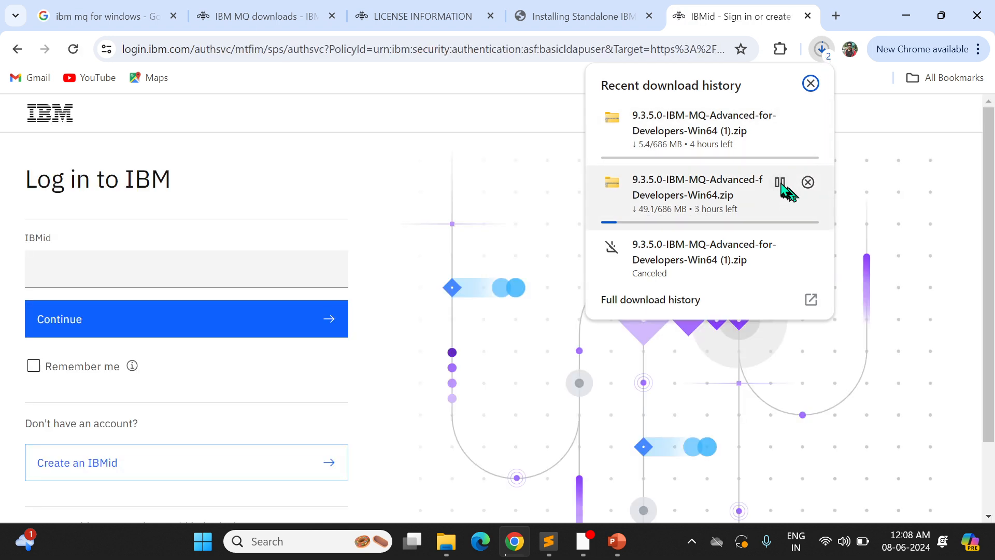
pyautogui.click(780, 184)
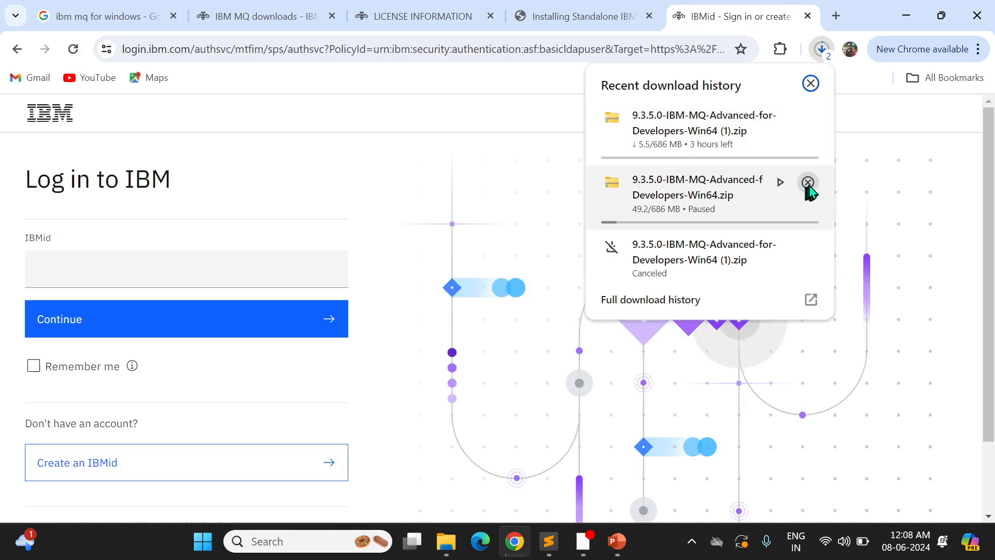
pyautogui.click(808, 182)
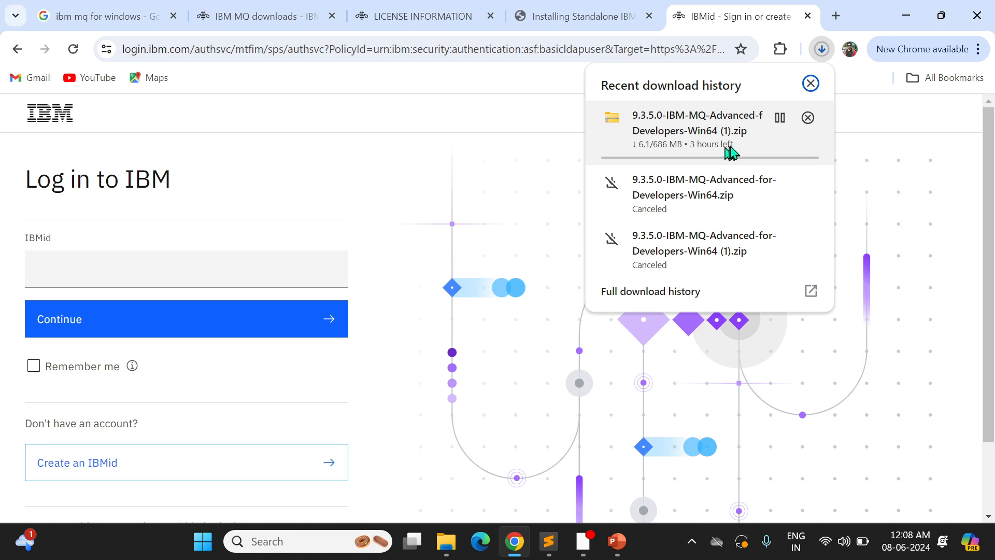
pyautogui.click(808, 118)
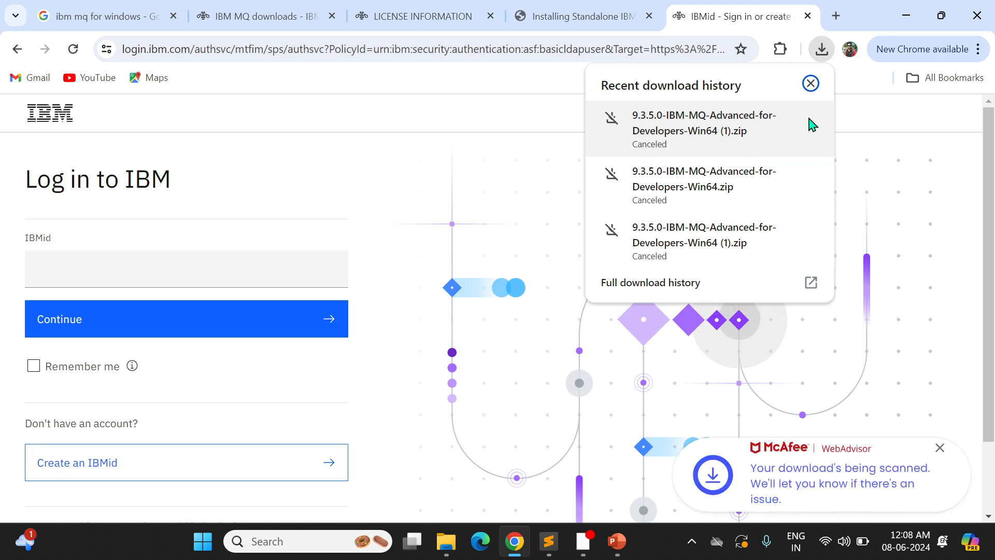
pyautogui.click(810, 82)
# - Switch to File Explorer and run Setup from the MQExplorer folder inside the extracted 9.3.4.1-IBM-MQ-Explorer-Win64 folder
pyautogui.click(447, 541)
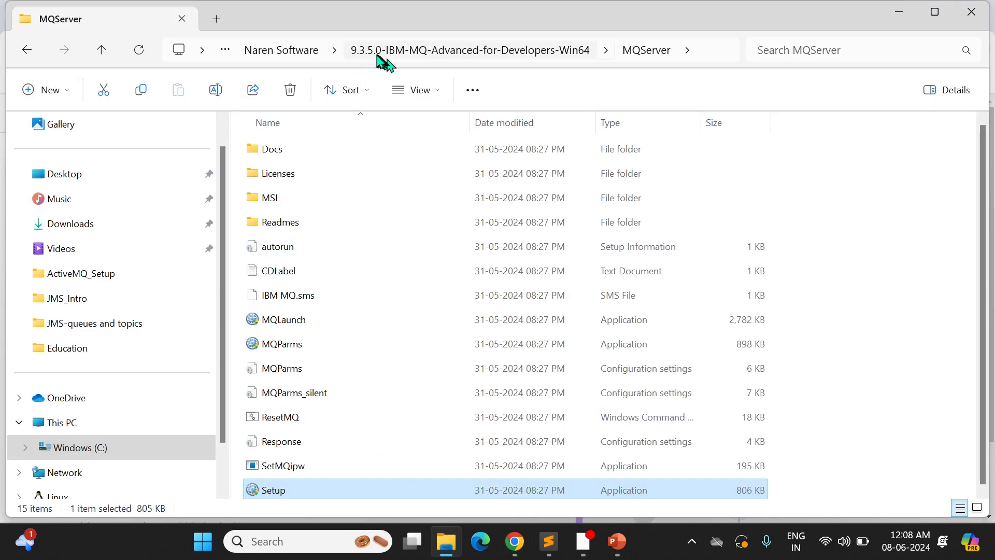
pyautogui.click(305, 54)
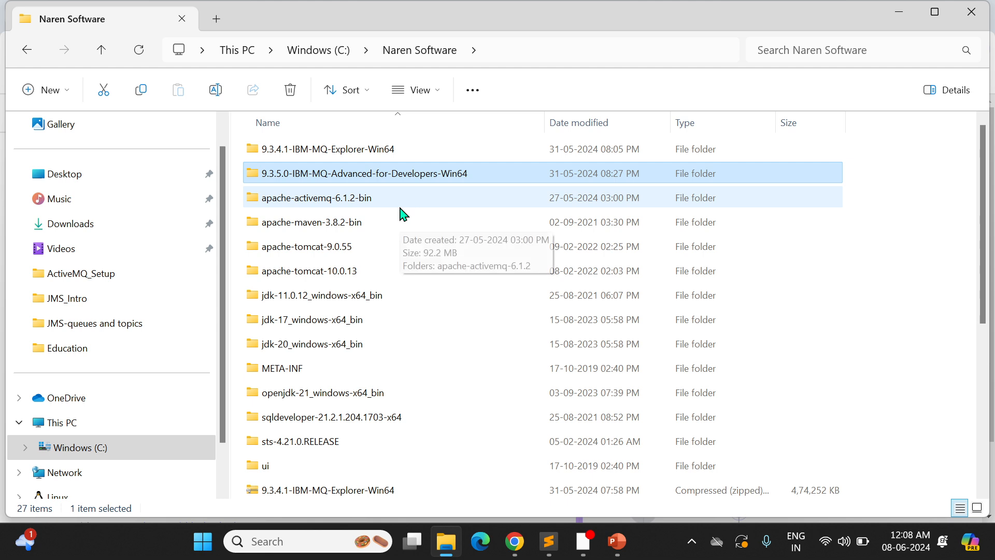
pyautogui.click(345, 154)
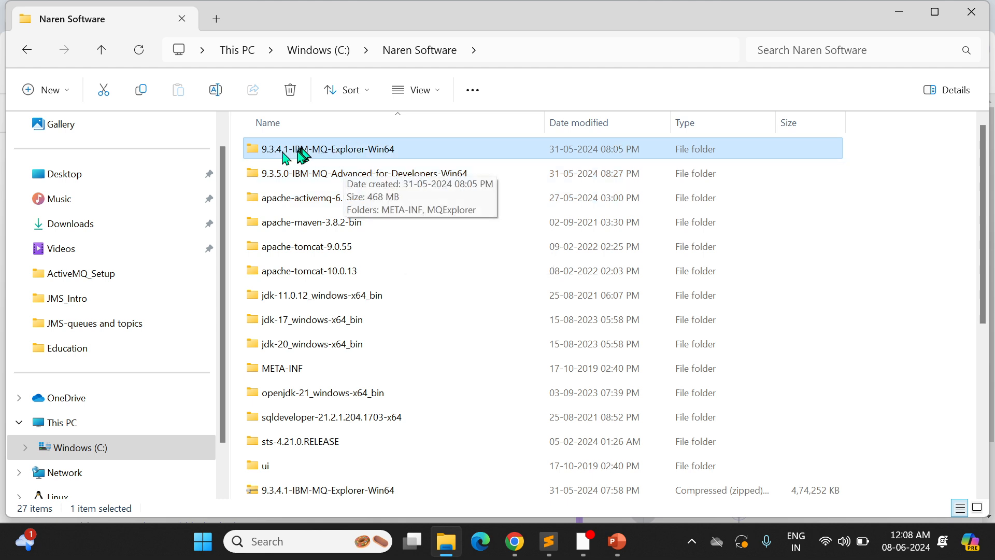
pyautogui.doubleClick(316, 155)
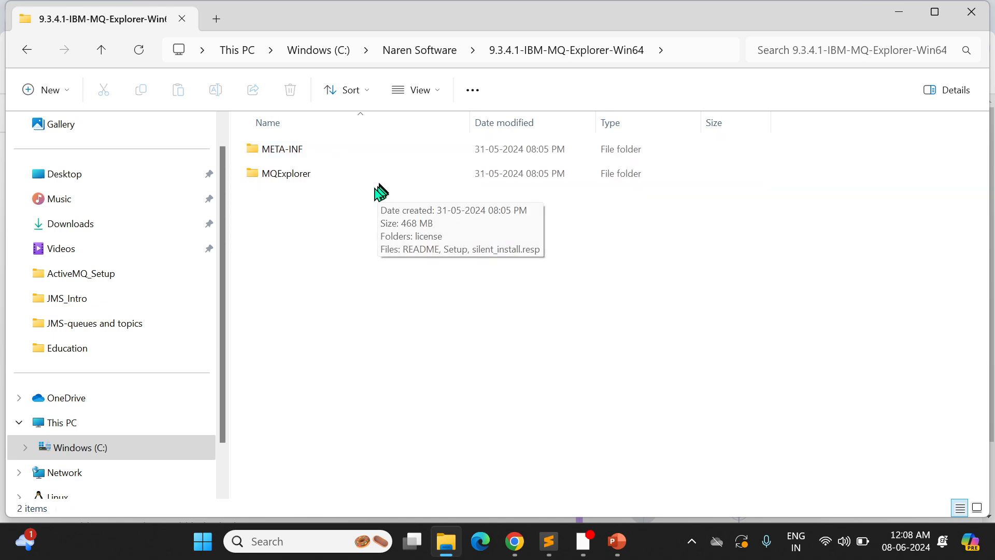
pyautogui.doubleClick(292, 178)
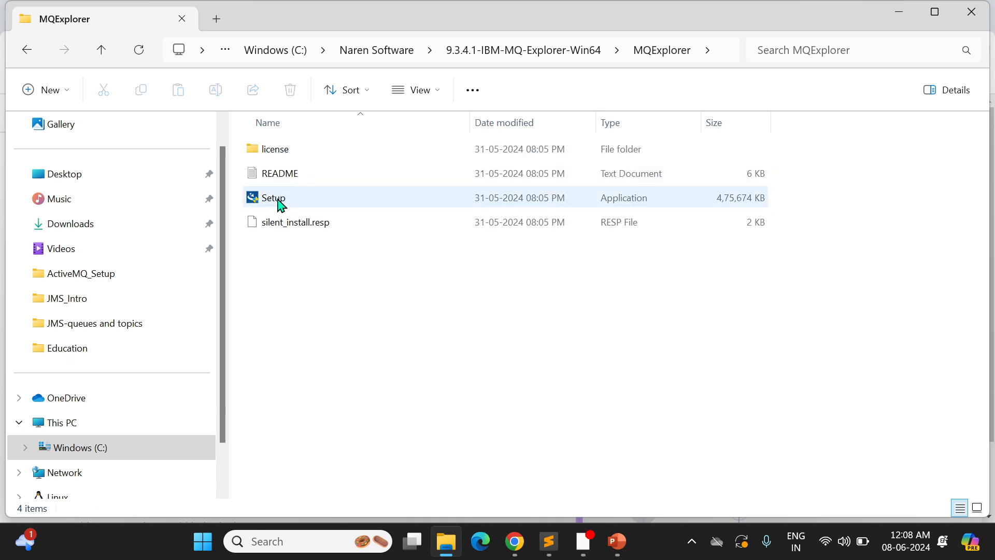
pyautogui.doubleClick(279, 201)
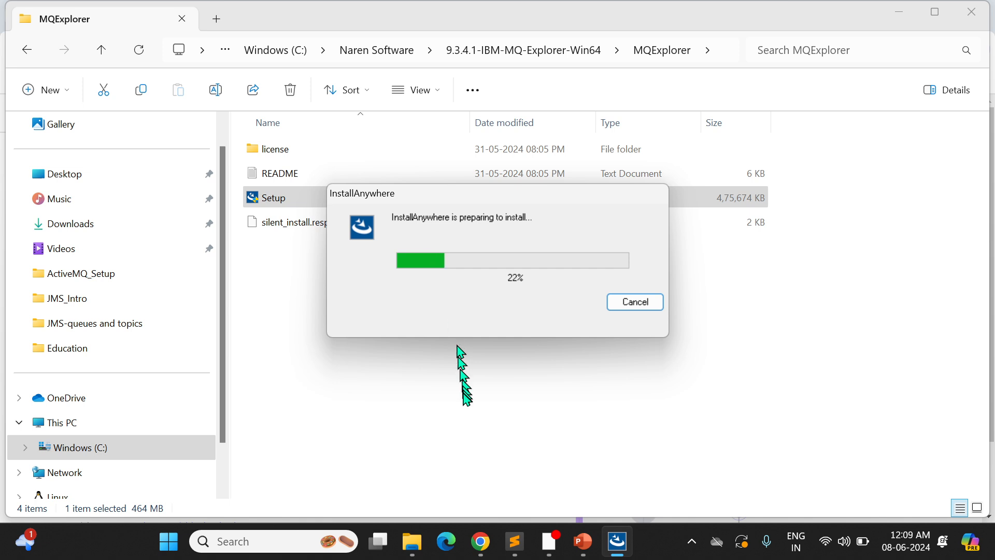
# - Start the IBM MQ Explorer installer in English, pass the introduction and accept the software license agreement
pyautogui.click(466, 414)
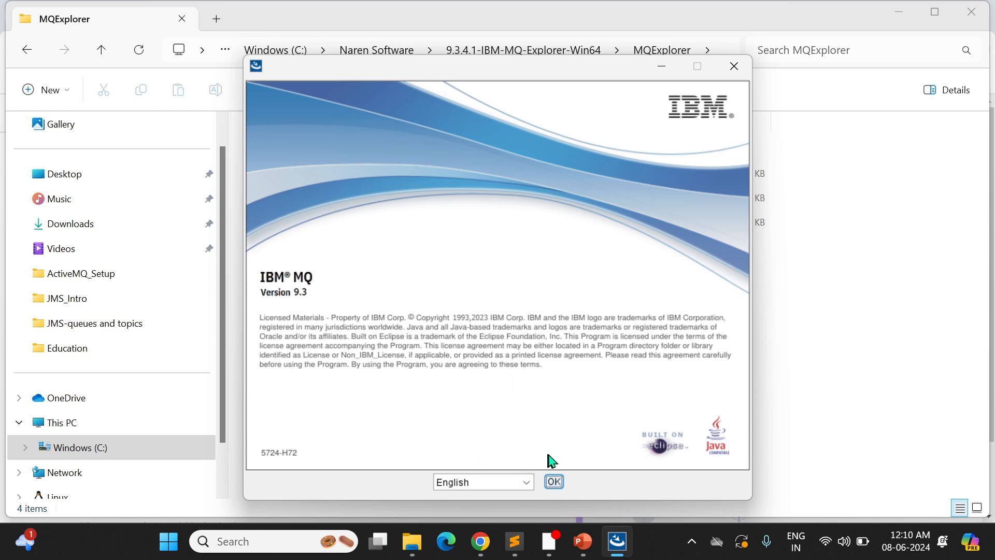
pyautogui.click(554, 487)
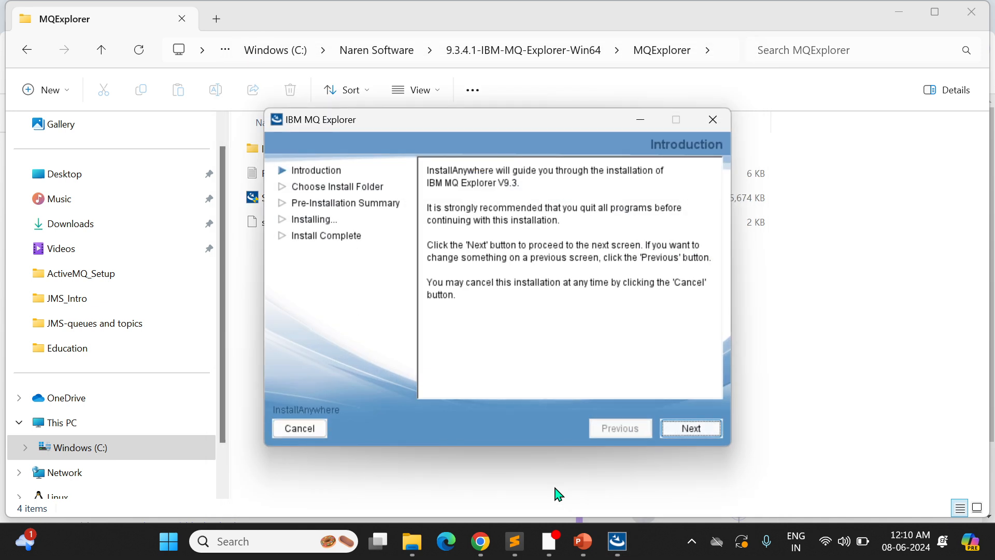
pyautogui.click(692, 428)
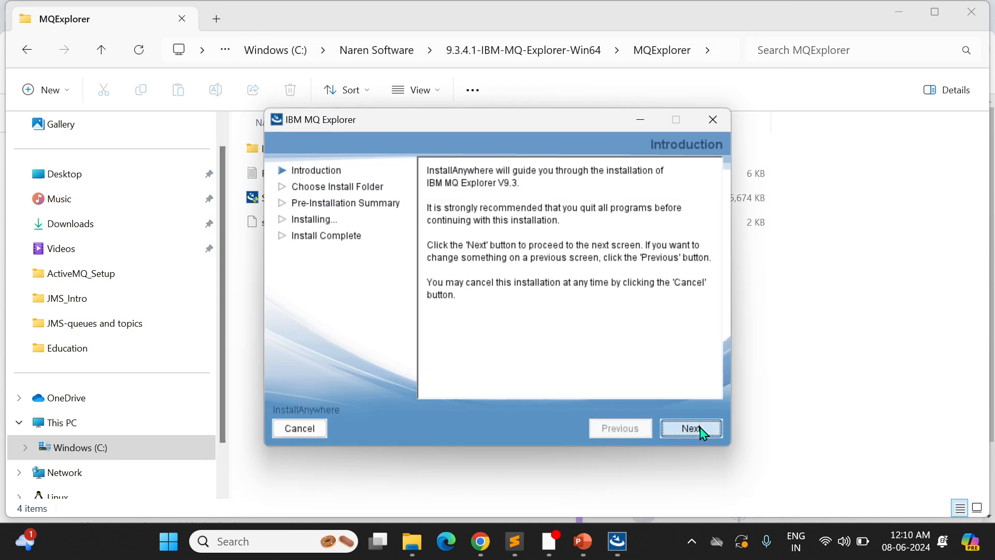
pyautogui.click(463, 346)
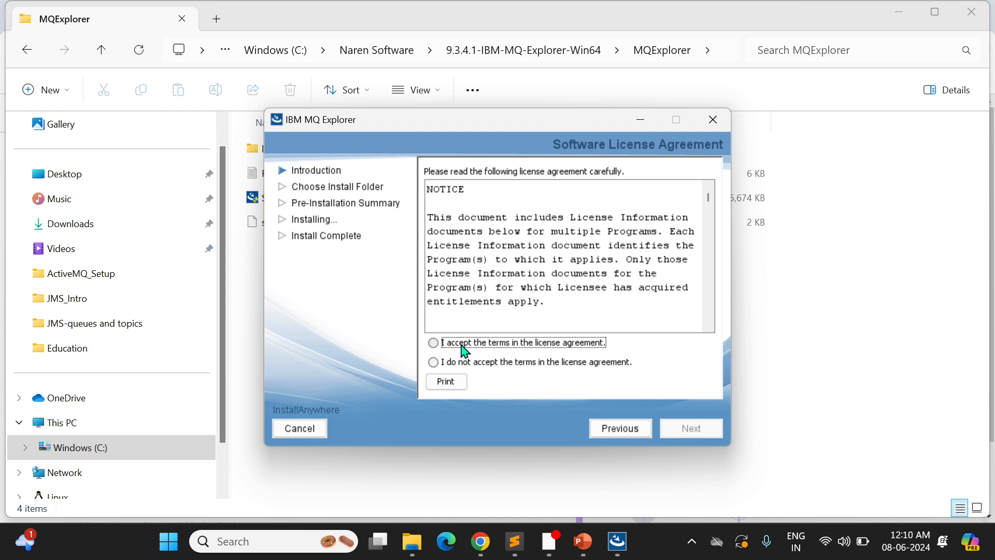
pyautogui.click(687, 430)
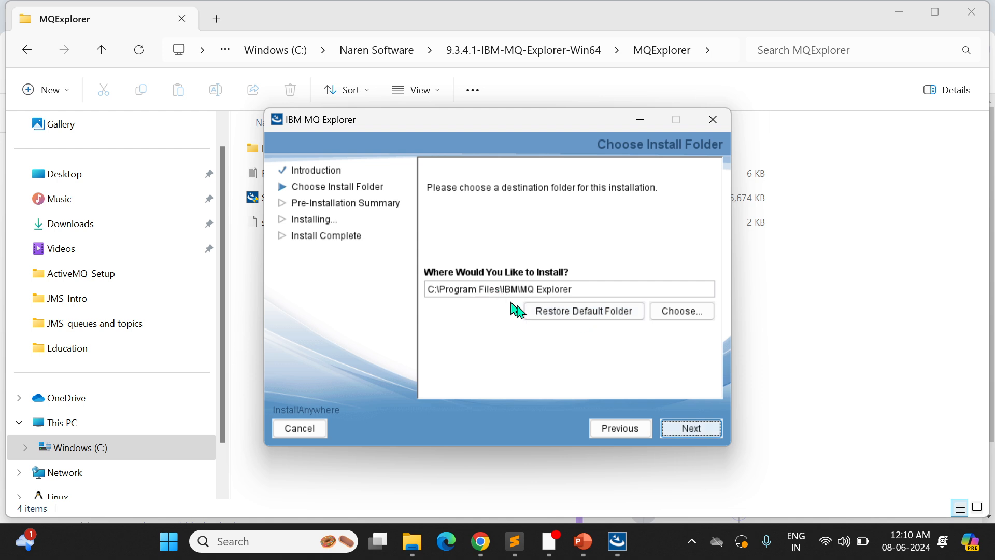
# - Install IBM MQ Explorer V9.3 in the default folder C:\Program Files\IBM\MQ Explorer and quit the finished installer
pyautogui.click(689, 439)
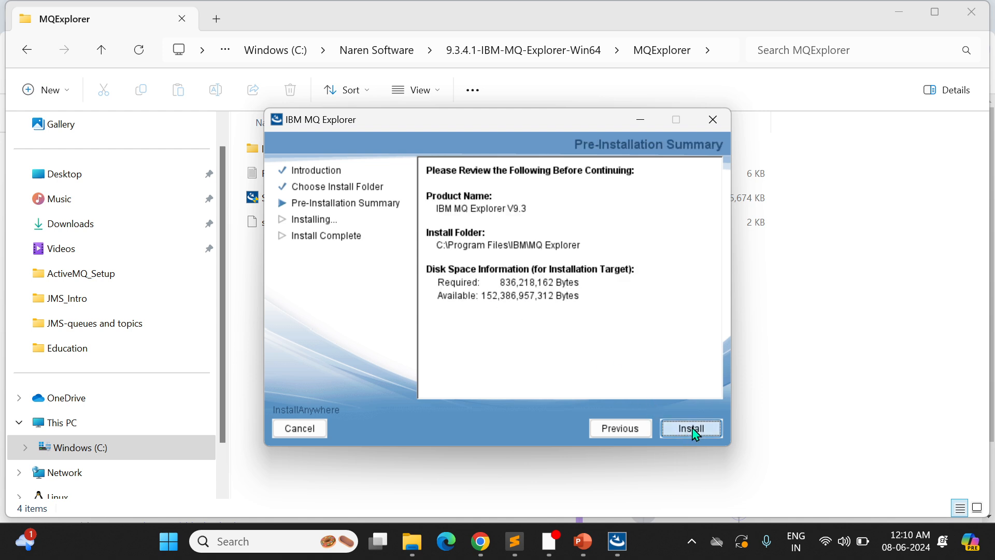
pyautogui.click(692, 429)
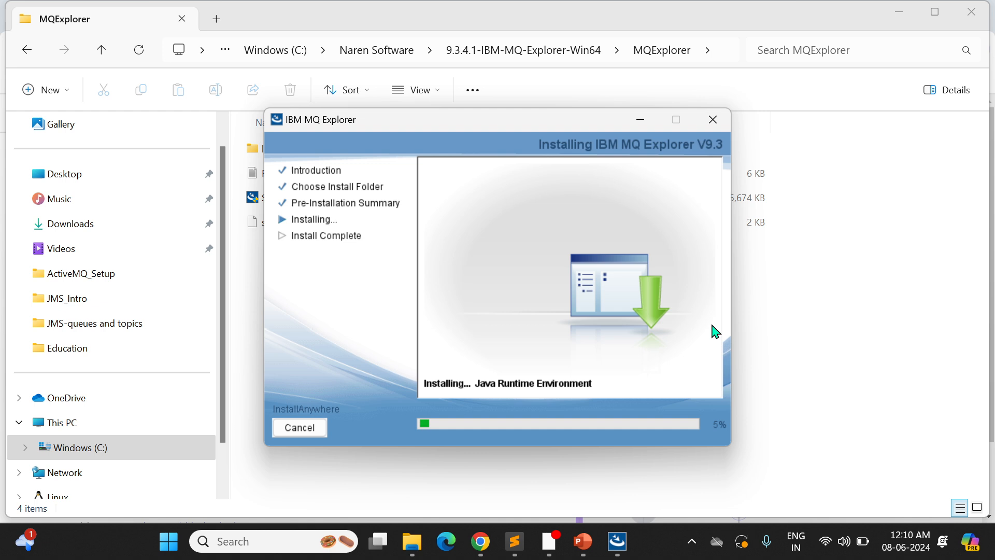
pyautogui.click(819, 308)
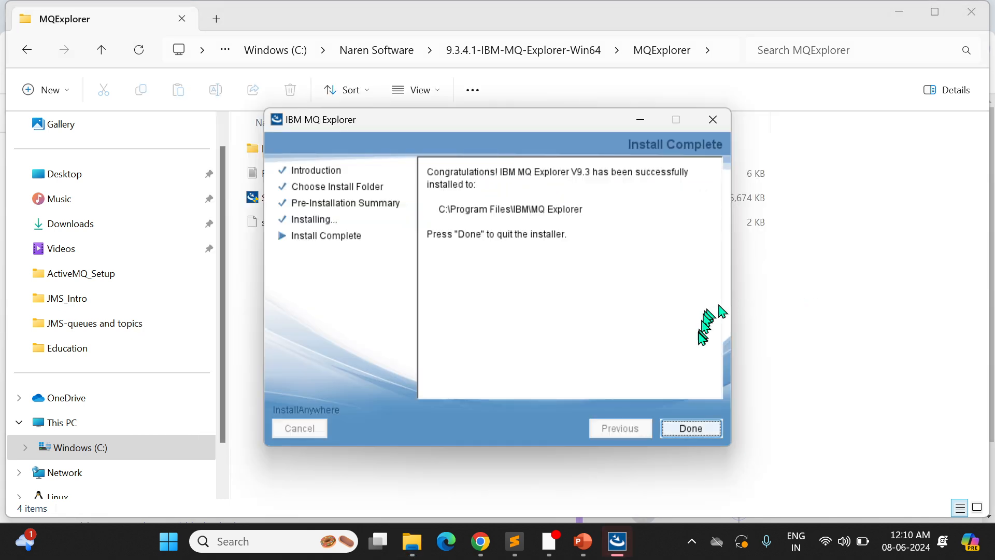
pyautogui.click(695, 430)
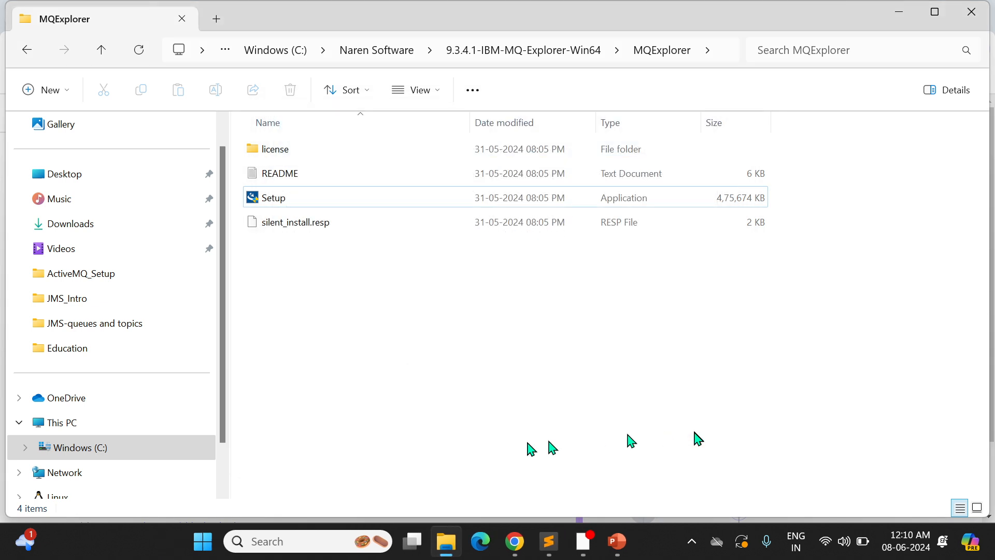
pyautogui.click(277, 542)
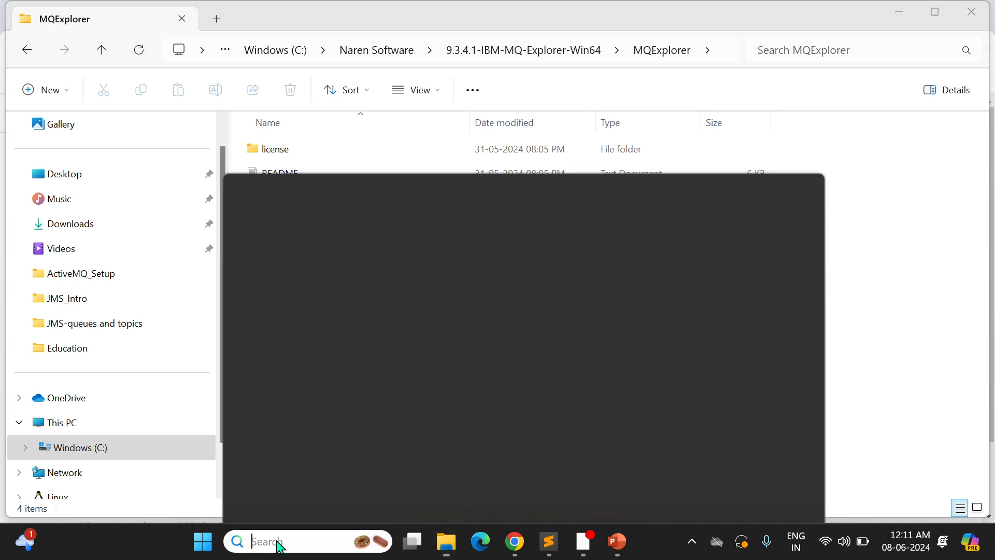
pyautogui.write('ex')
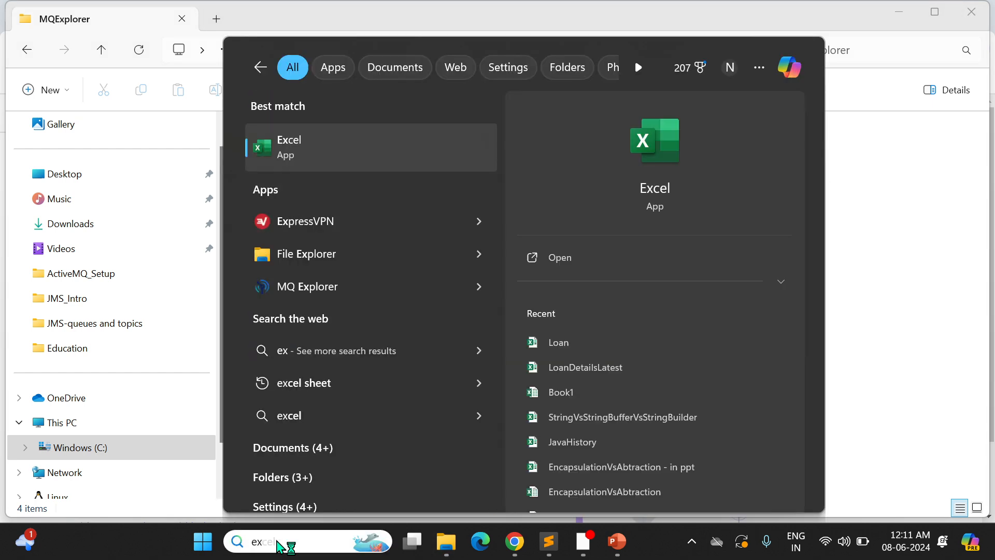
pyautogui.click(311, 287)
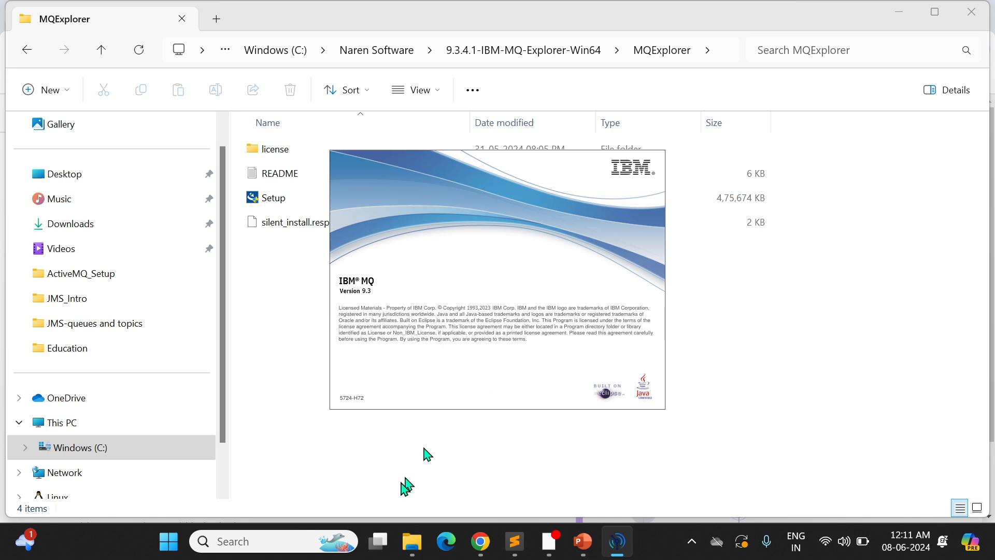
pyautogui.rightClick(616, 542)
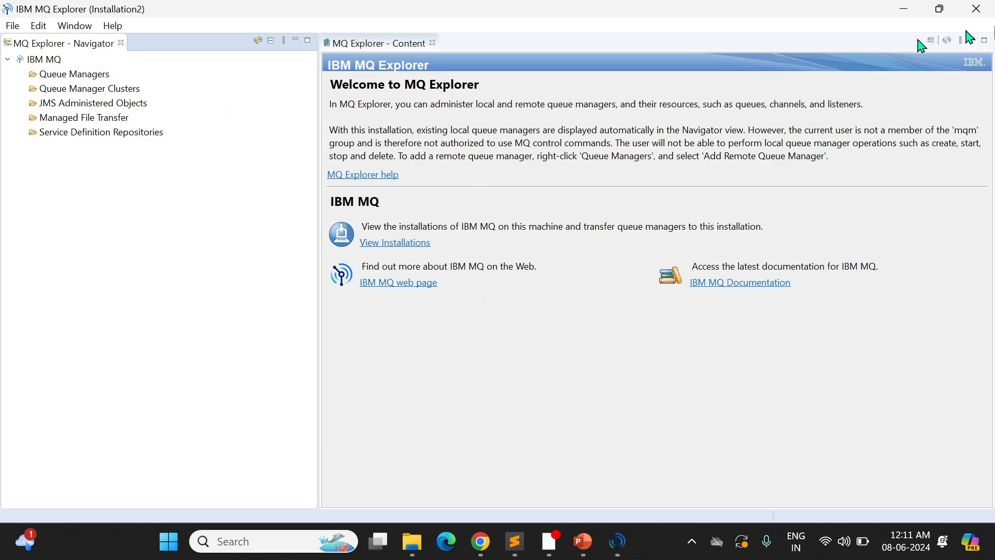
pyautogui.click(976, 10)
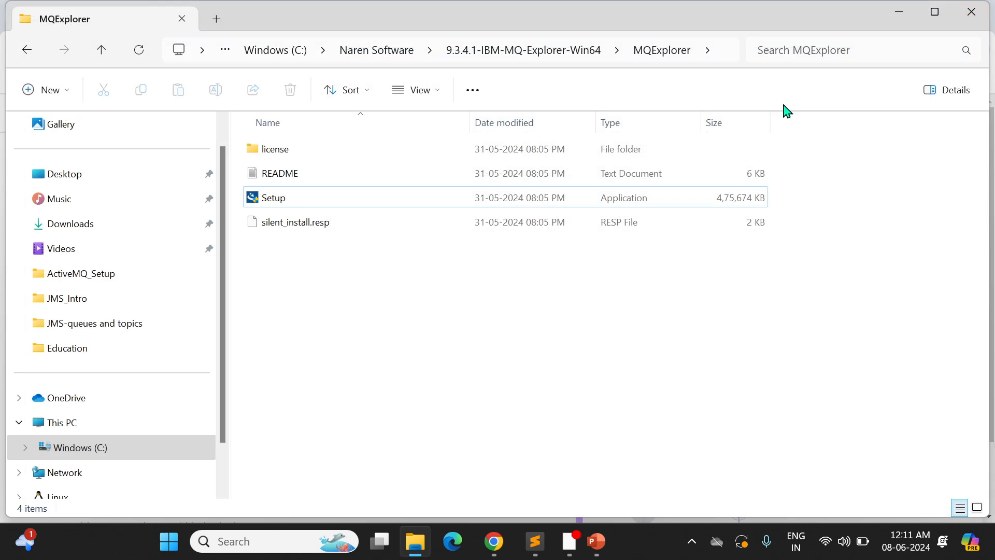
# - Find MQ Explorer among the recent apps in Windows search and run it as administrator
pyautogui.click(295, 542)
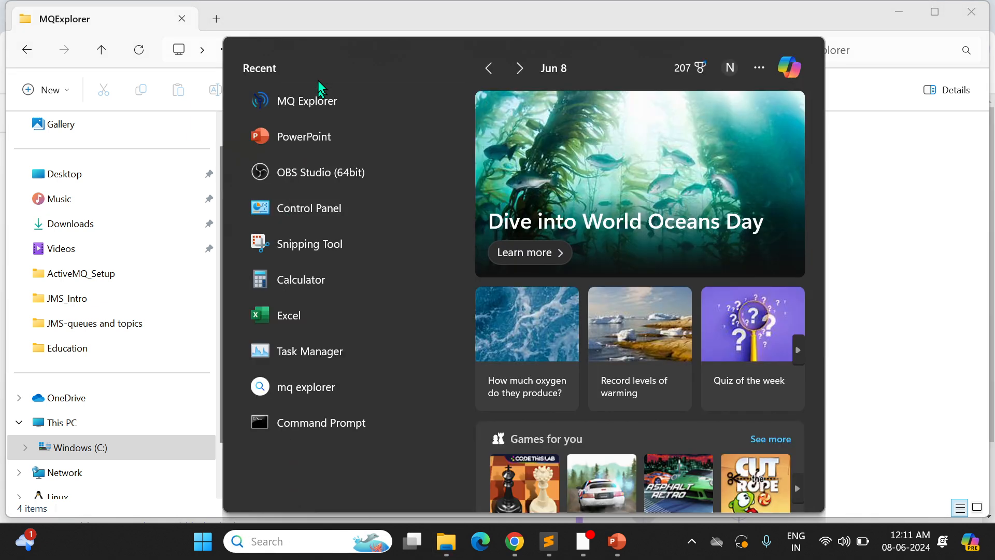
pyautogui.rightClick(312, 102)
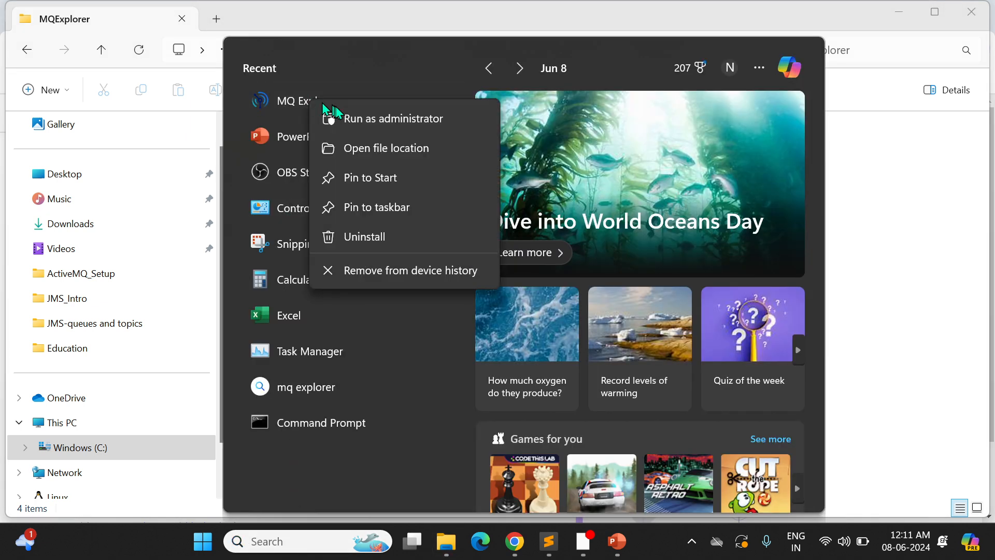
pyautogui.click(372, 120)
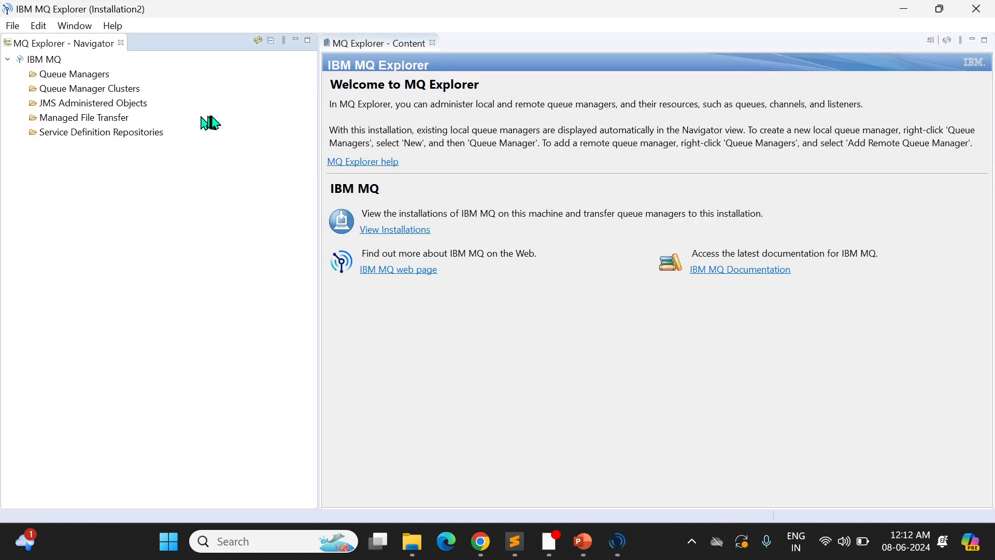
pyautogui.click(87, 74)
pyautogui.rightClick(88, 74)
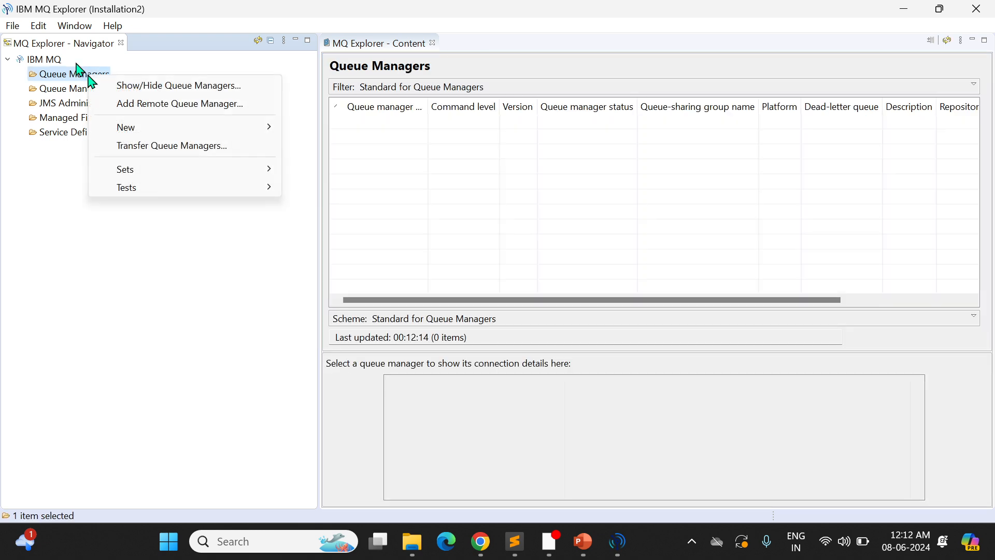
pyautogui.moveTo(140, 127)
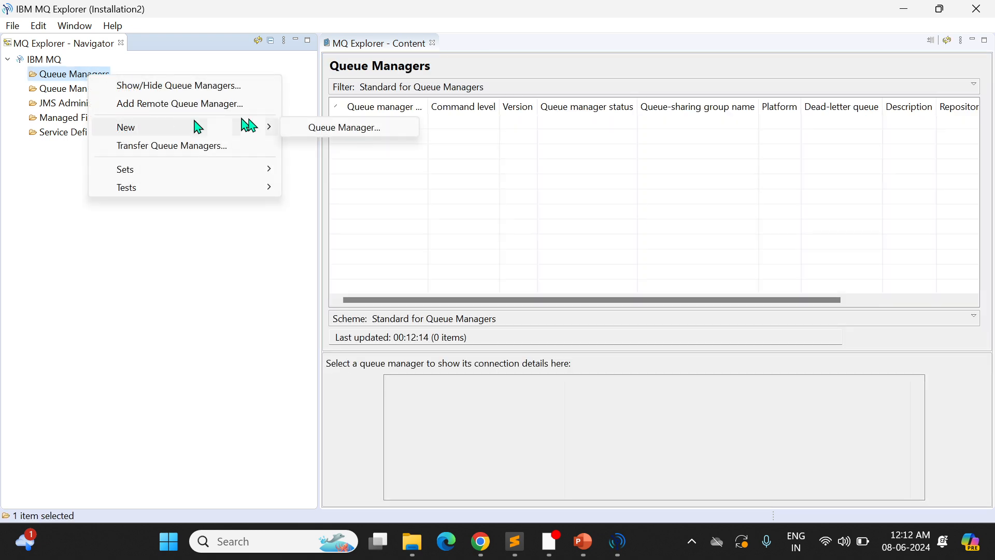
pyautogui.click(308, 130)
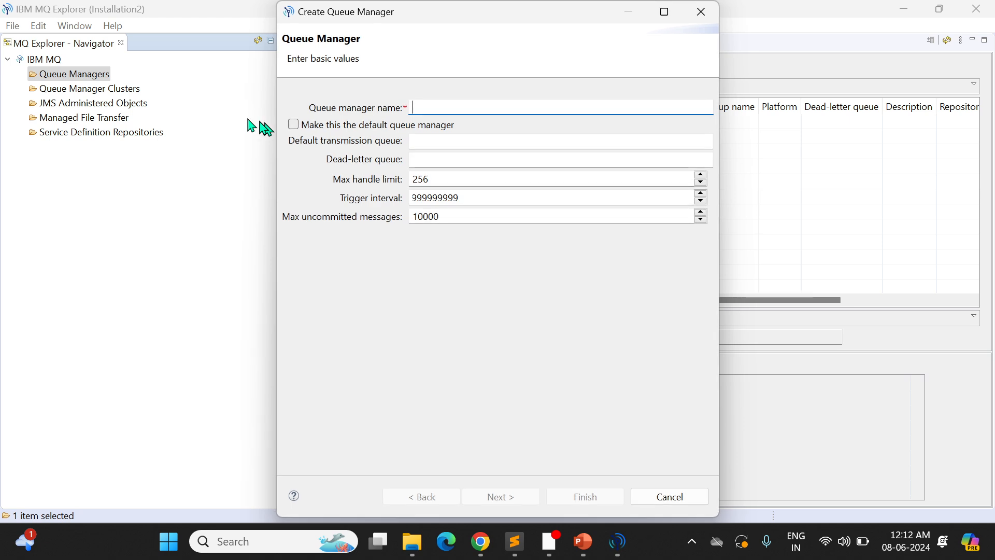
pyautogui.click(701, 11)
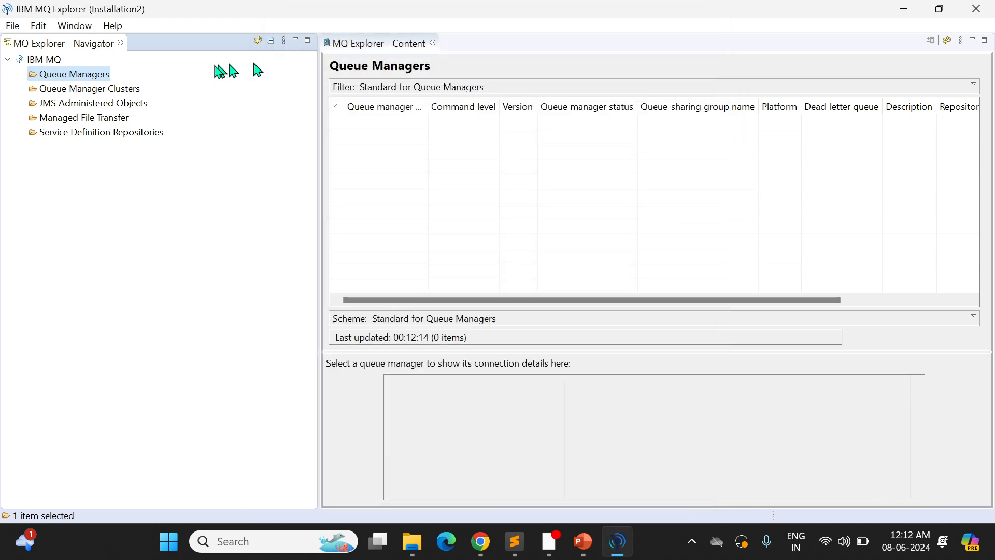
# - Start creating a new queue manager under Queue Managers and enter MQ1 as its name
pyautogui.rightClick(105, 74)
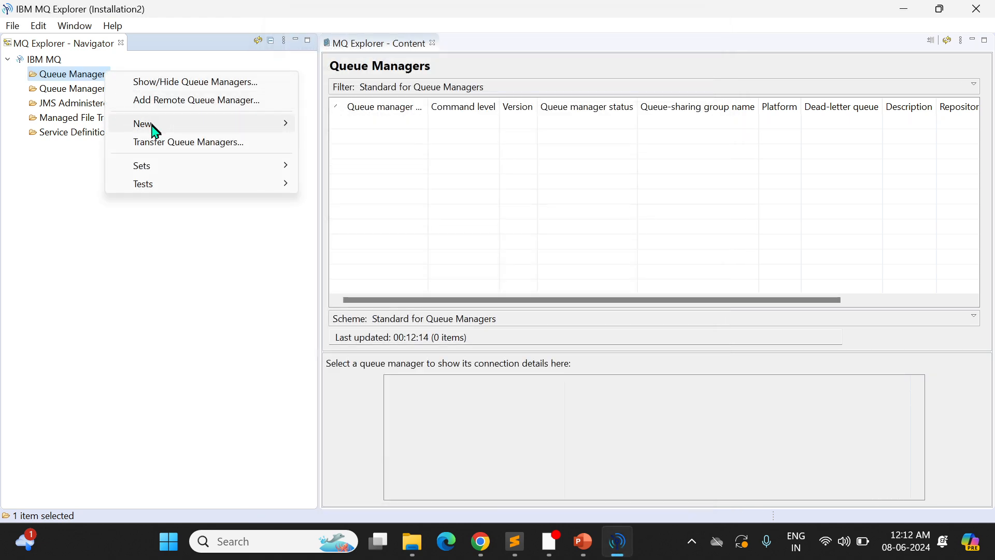
pyautogui.moveTo(151, 129)
pyautogui.click(332, 130)
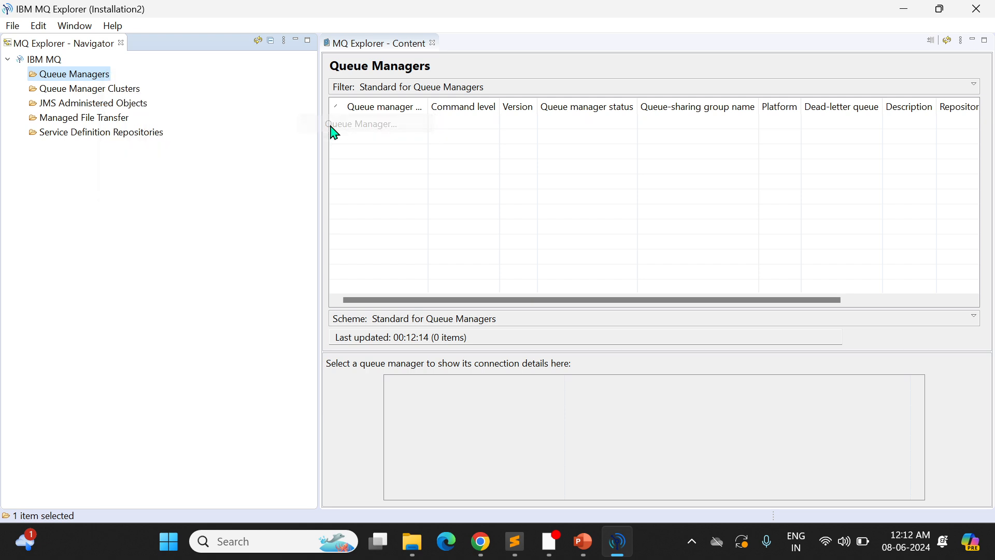
pyautogui.write('M')
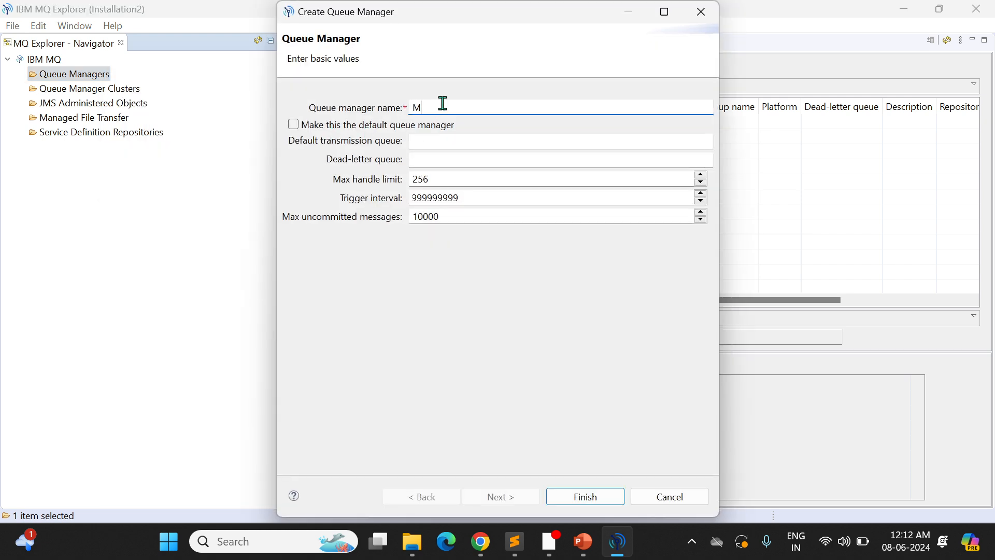
pyautogui.write('Q!')
pyautogui.press('BackSpace')
pyautogui.write('1')
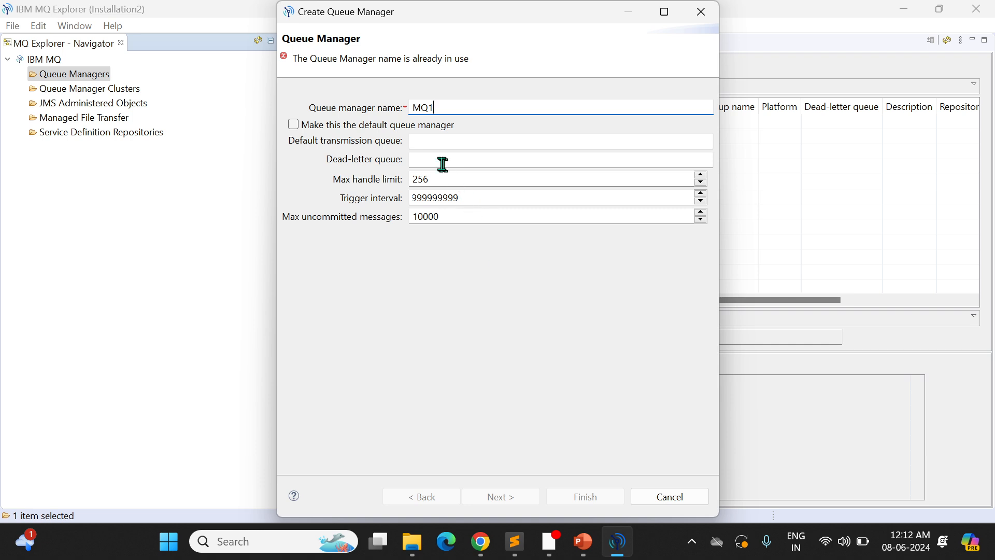
# - Change the new queue manager's name to MQ3
pyautogui.click(440, 144)
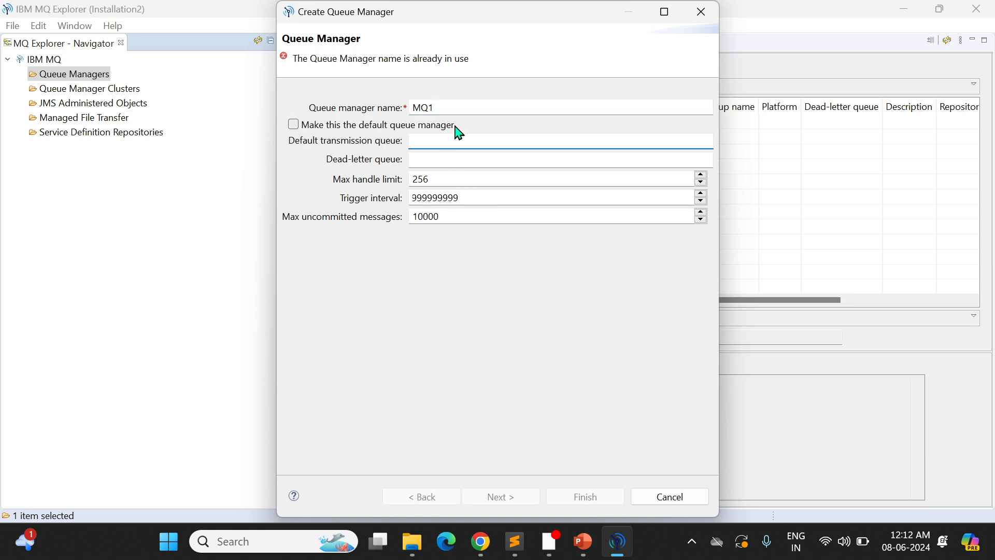
pyautogui.click(441, 106)
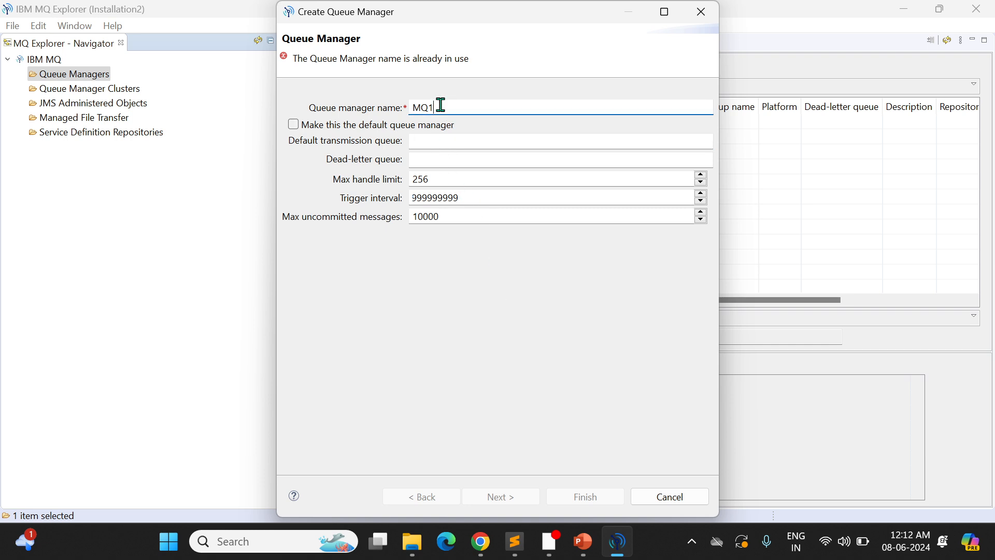
pyautogui.press('BackSpace')
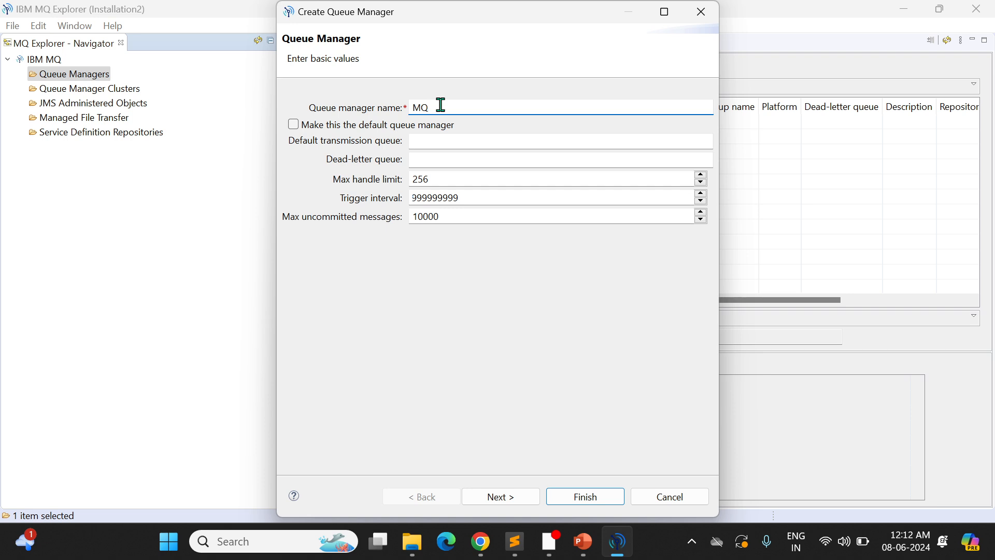
pyautogui.write('3')
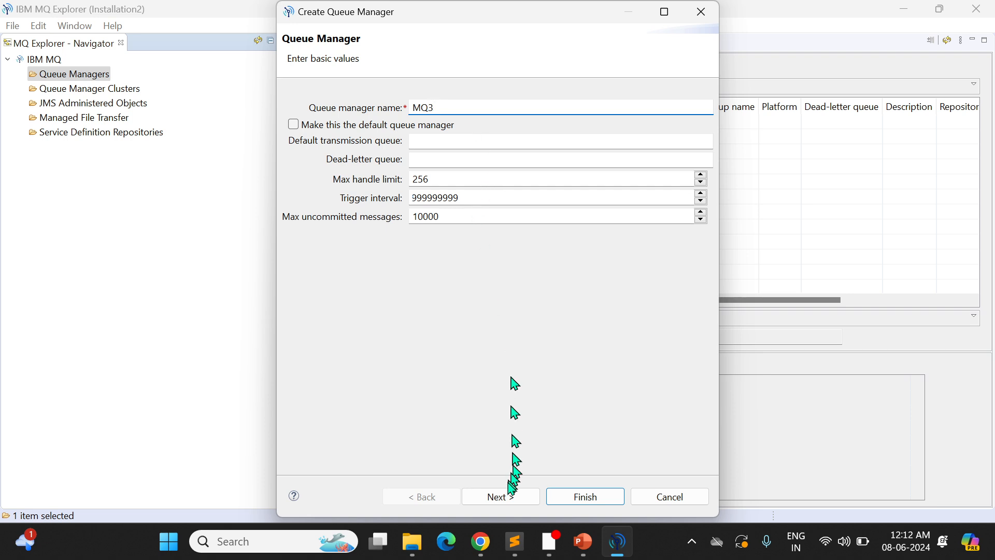
# - Accept the default logging, automatic startup, TCP/IP listener on port 1414 and refresh options, and create queue manager MQ3
pyautogui.click(501, 498)
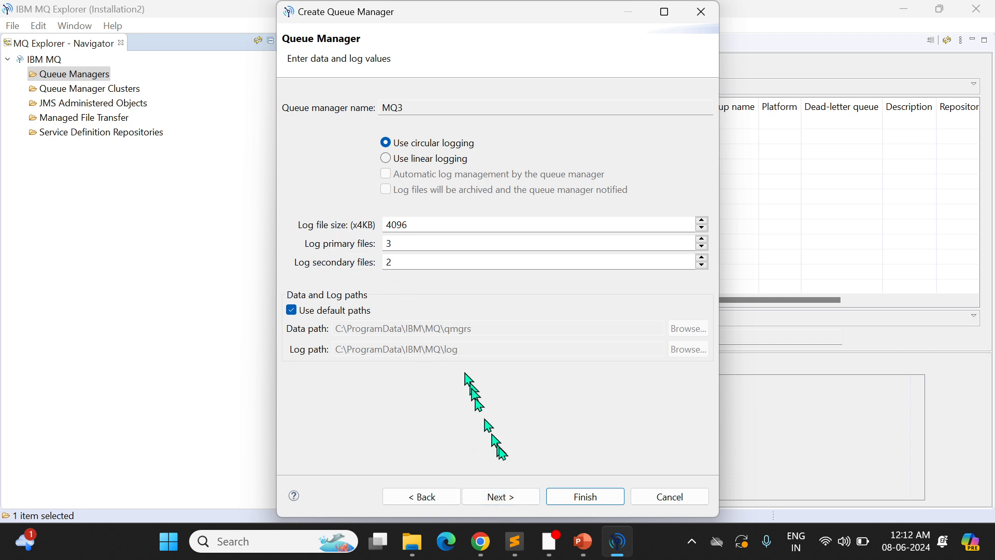
pyautogui.click(505, 502)
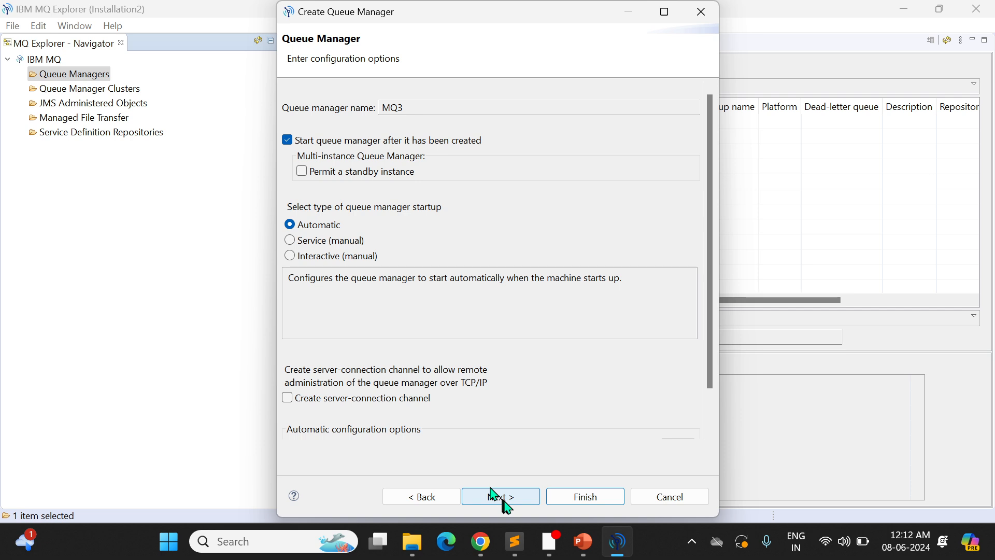
pyautogui.click(505, 500)
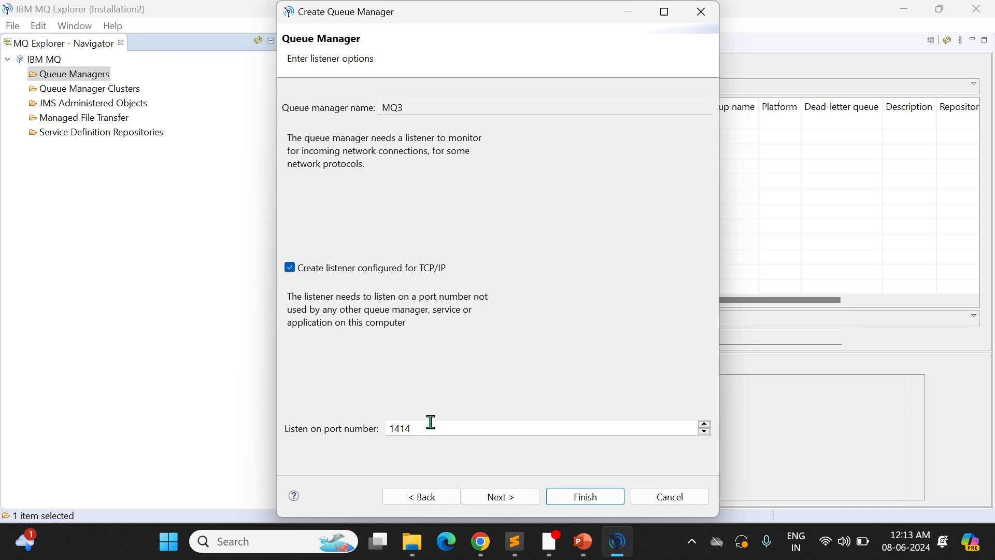
pyautogui.click(504, 499)
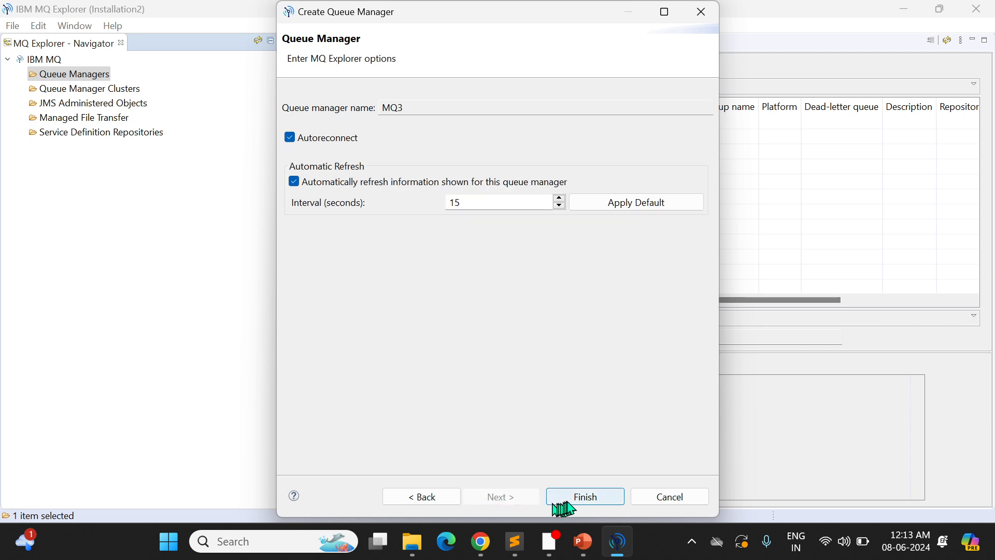
pyautogui.click(591, 498)
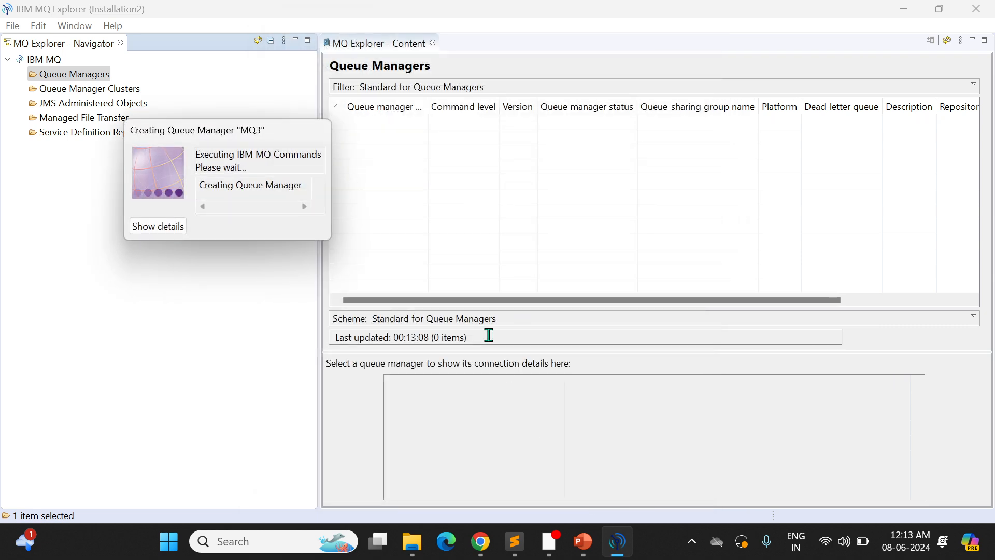